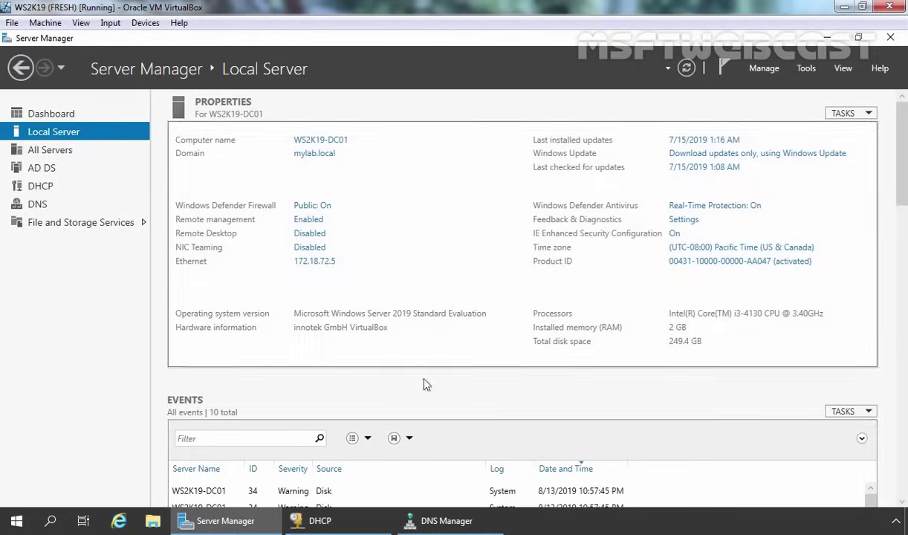
# Step: Review the DHCP scope's address pool 172.18.72.100–172.18.72.254, then bring DNS Manager forward
pyautogui.click(327, 522)
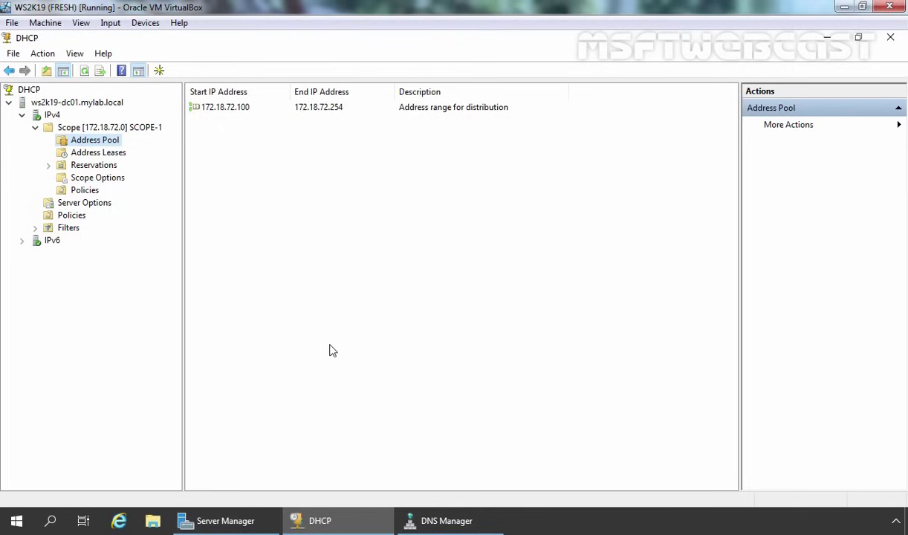
pyautogui.click(444, 524)
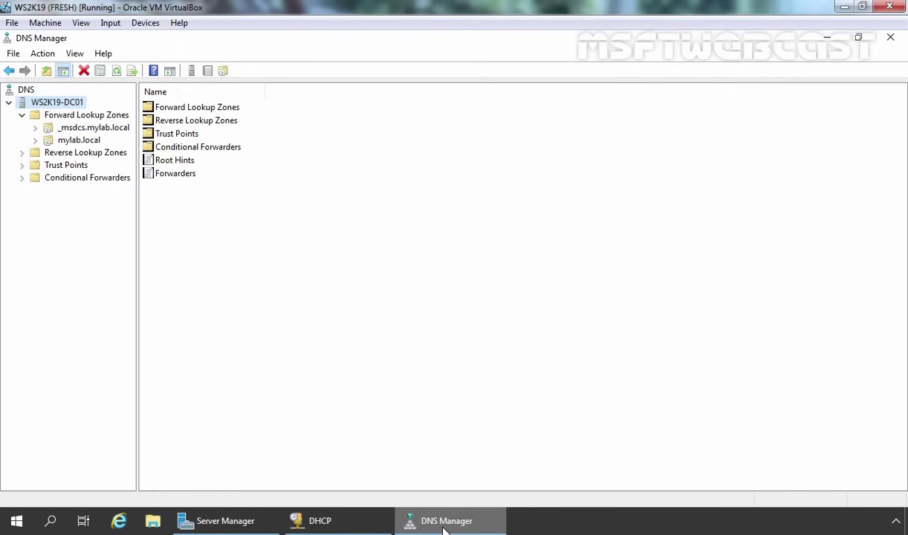
# Step: Run nslookup from WS2K19-DC01 to confirm default server 172.18.72.5, then minimize DNS Manager and DHCP
pyautogui.rightClick(60, 104)
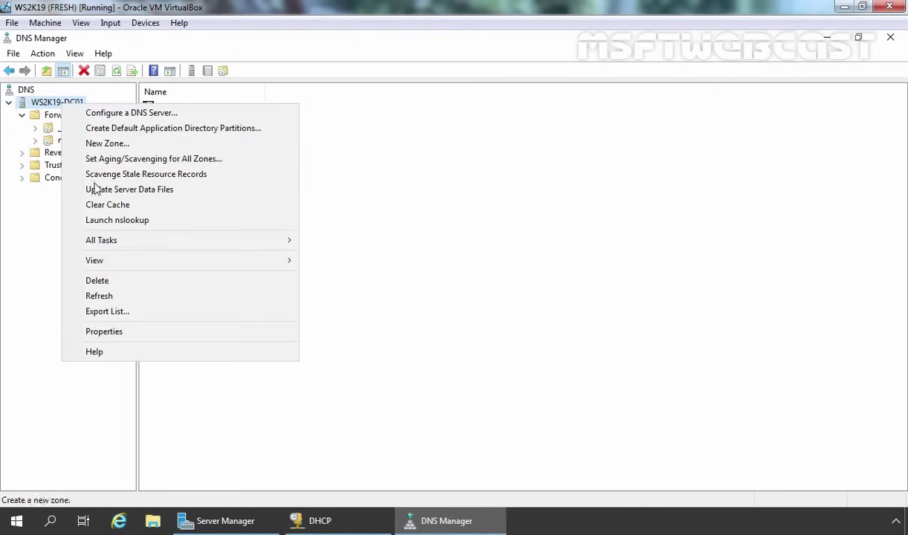
pyautogui.click(110, 221)
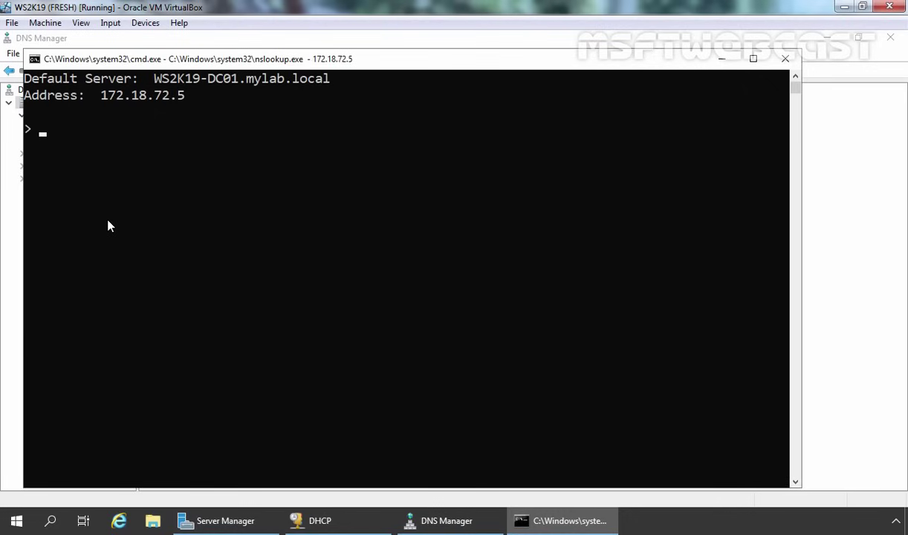
pyautogui.click(792, 62)
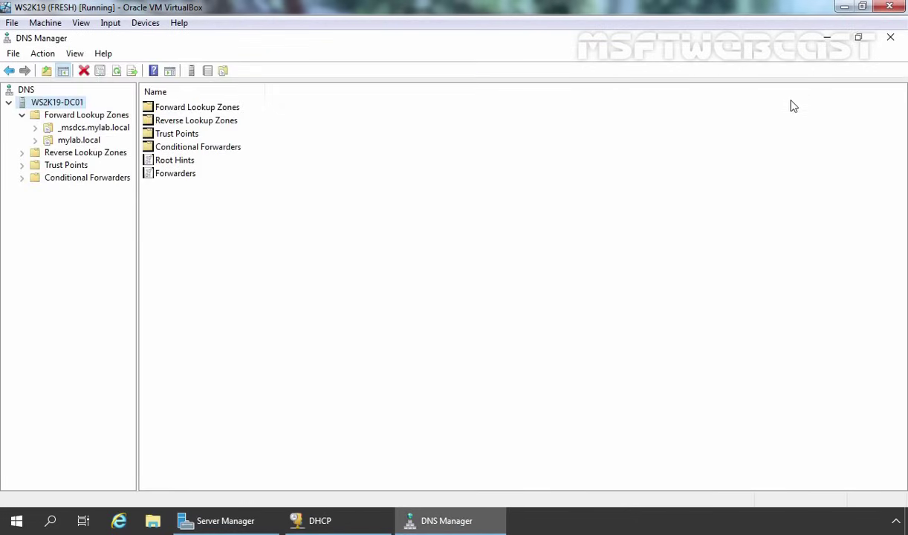
pyautogui.click(827, 37)
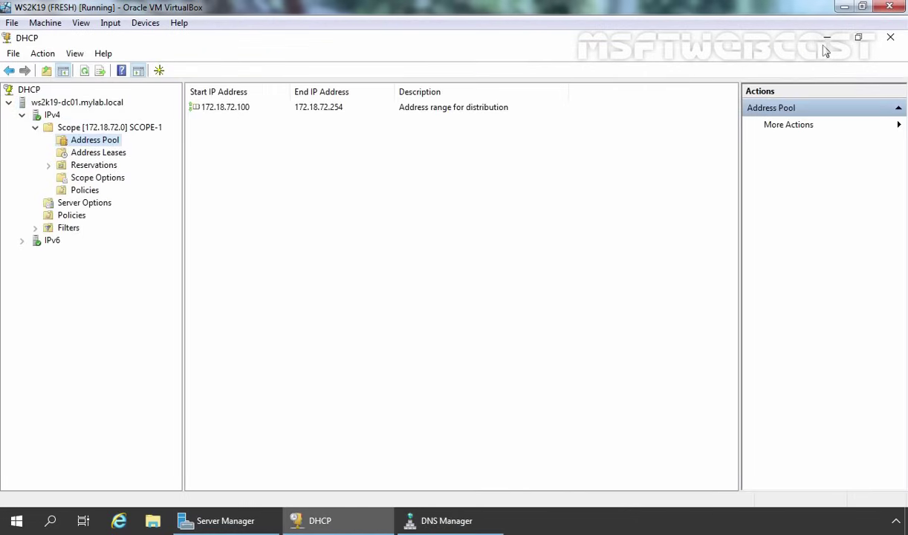
pyautogui.click(828, 37)
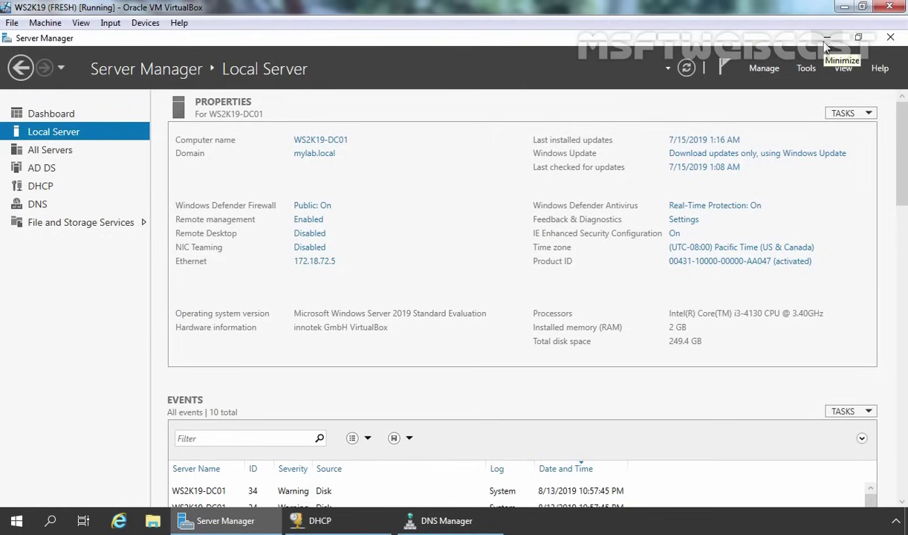
# Step: Start Add Roles and Features with role-based installation on the local server
pyautogui.click(762, 69)
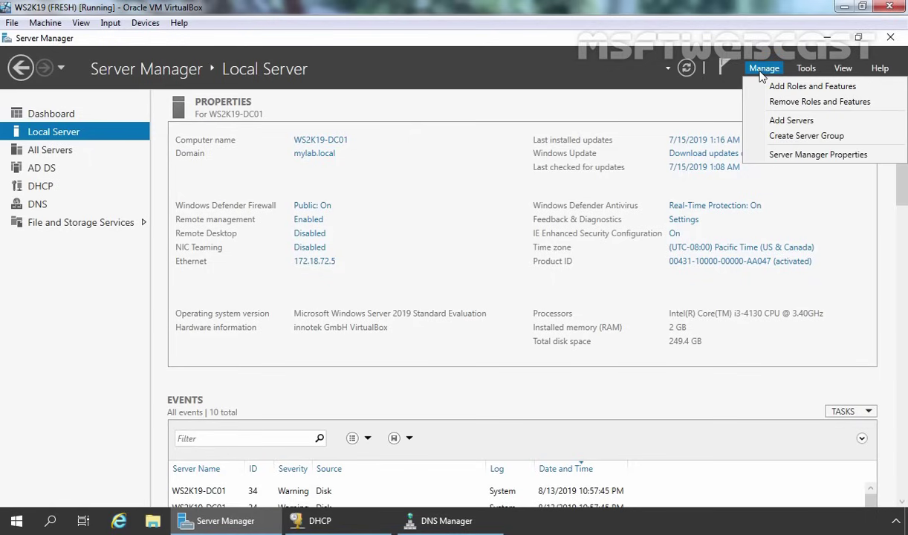
pyautogui.click(810, 87)
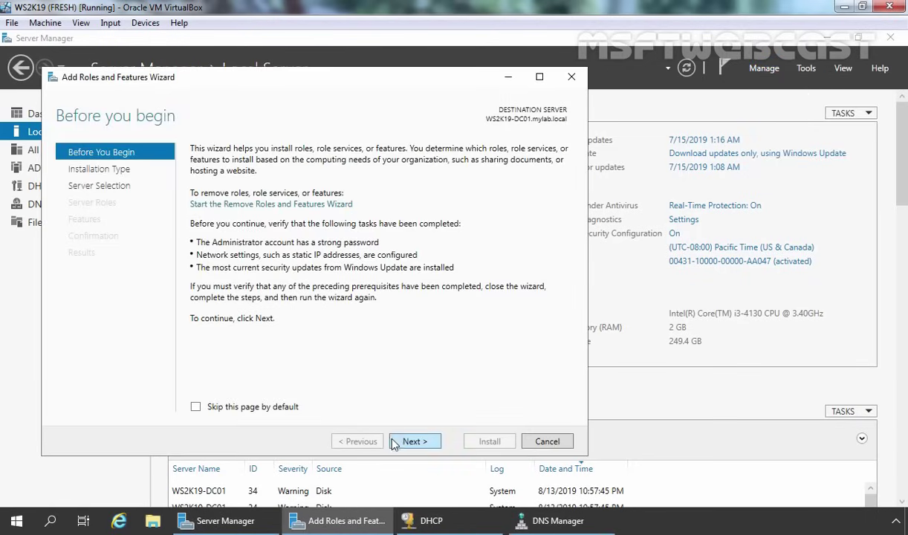
pyautogui.click(415, 442)
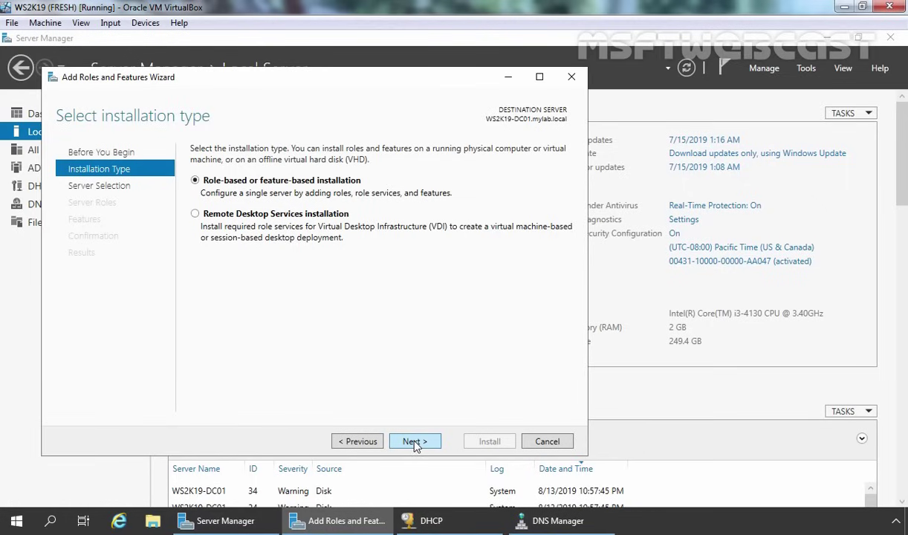
pyautogui.click(414, 442)
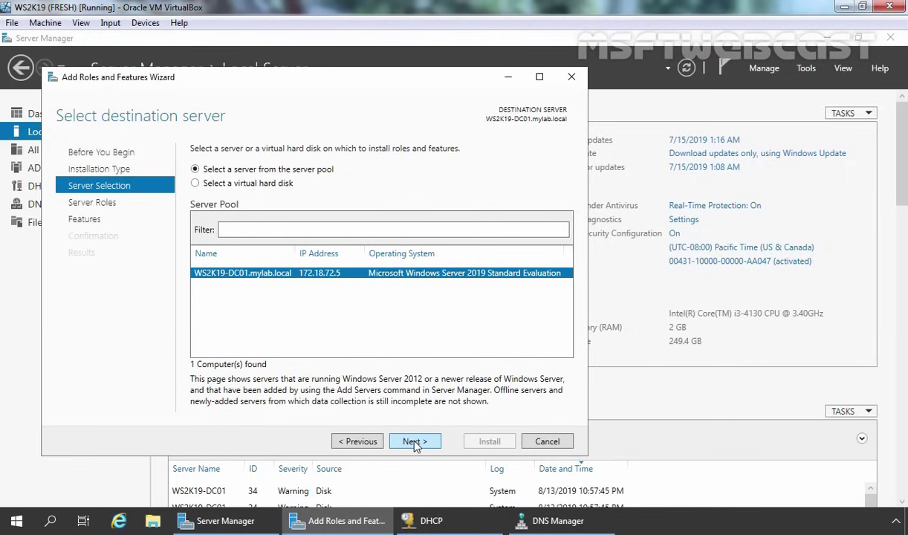
pyautogui.click(415, 442)
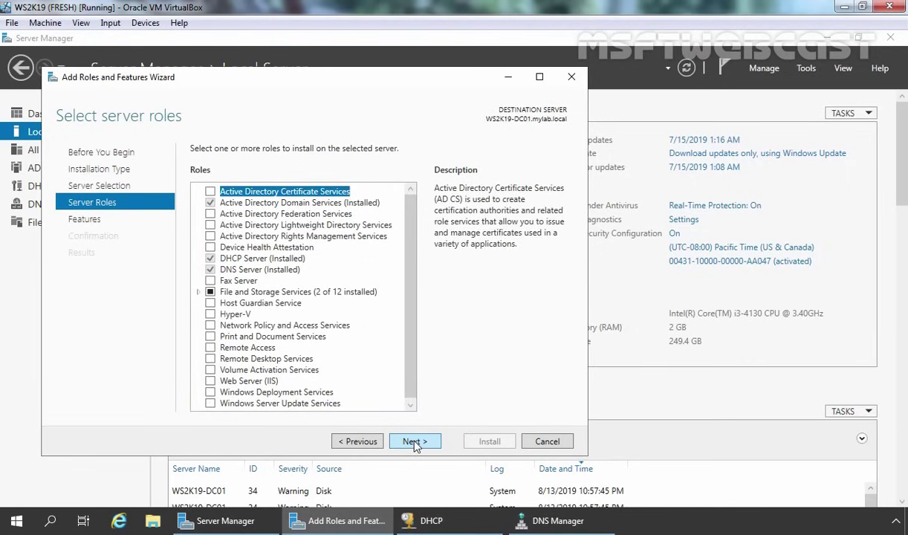
# Step: Select the Windows Deployment Services role with its management tools, skipping extra features
pyautogui.click(307, 392)
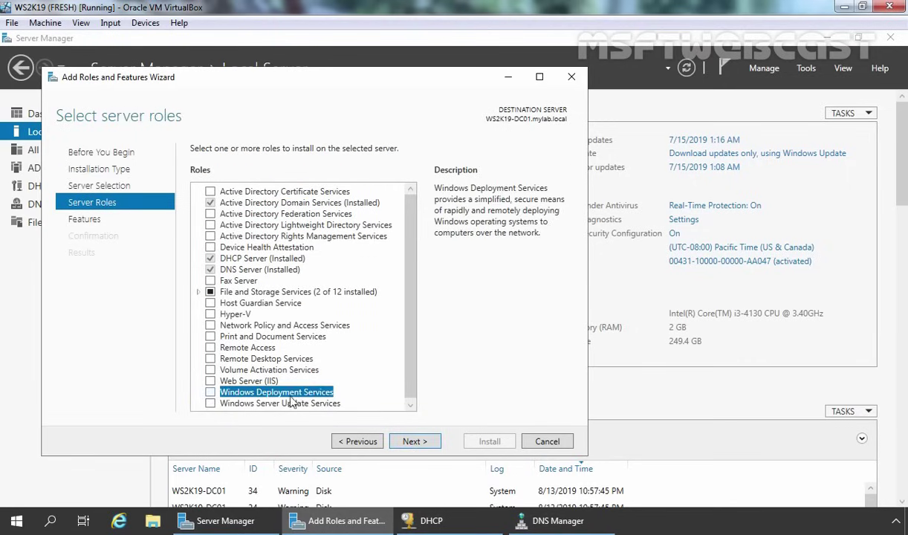
pyautogui.click(210, 393)
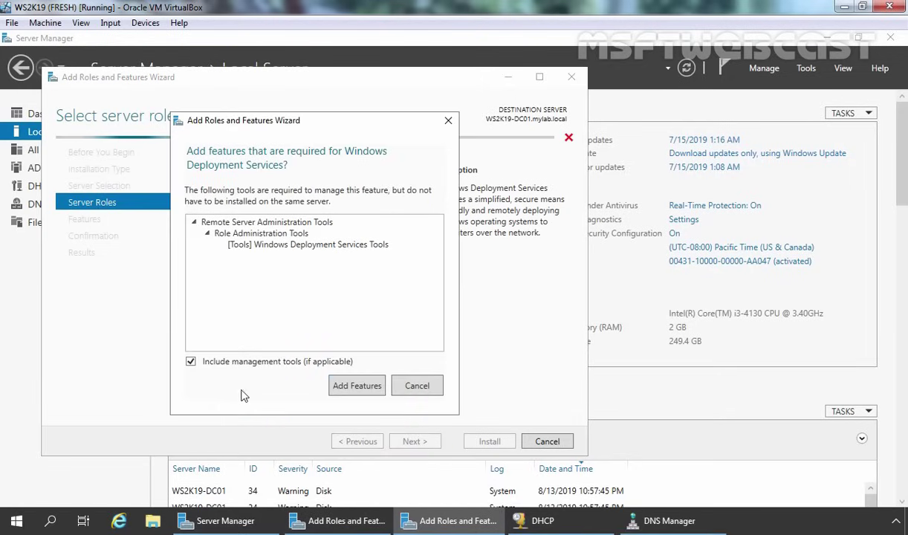
pyautogui.click(355, 386)
pyautogui.click(415, 443)
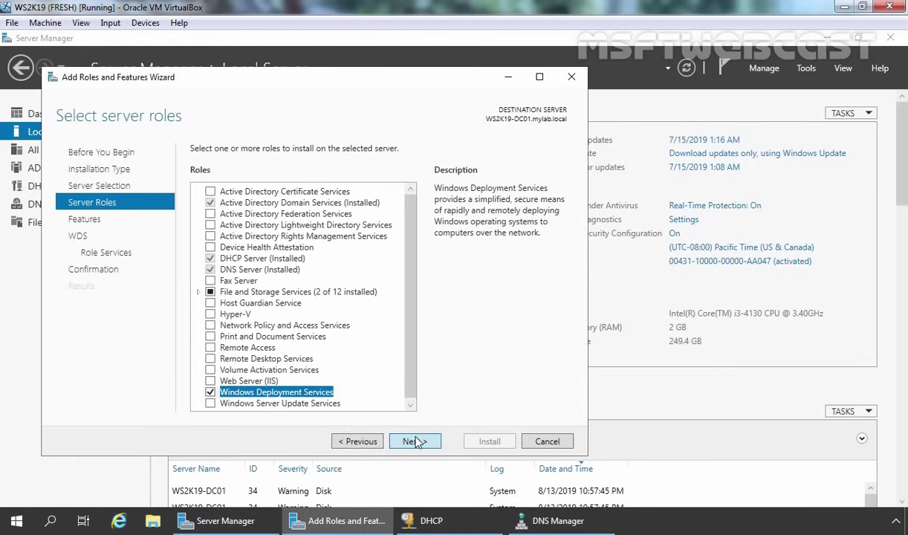
pyautogui.click(417, 443)
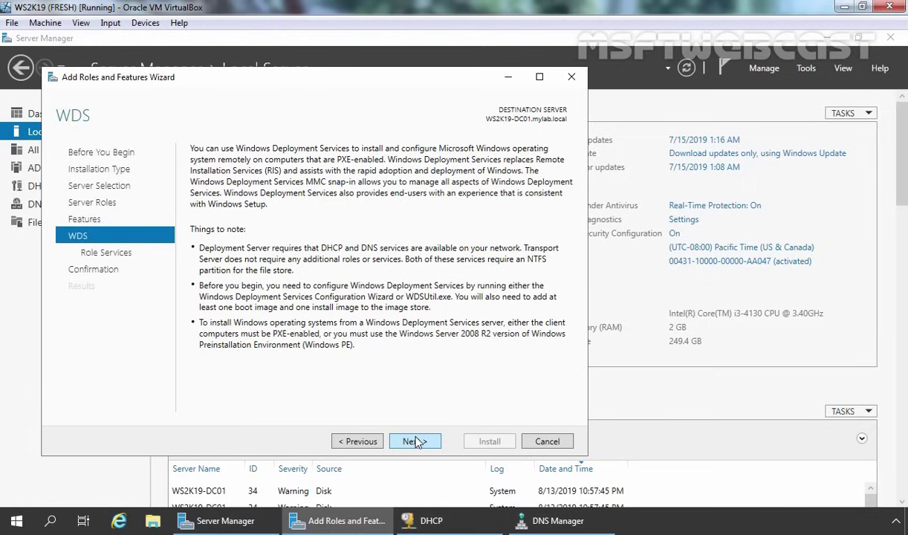
# Step: Install WDS with Deployment Server and Transport Server role services, then close the wizard
pyautogui.click(417, 442)
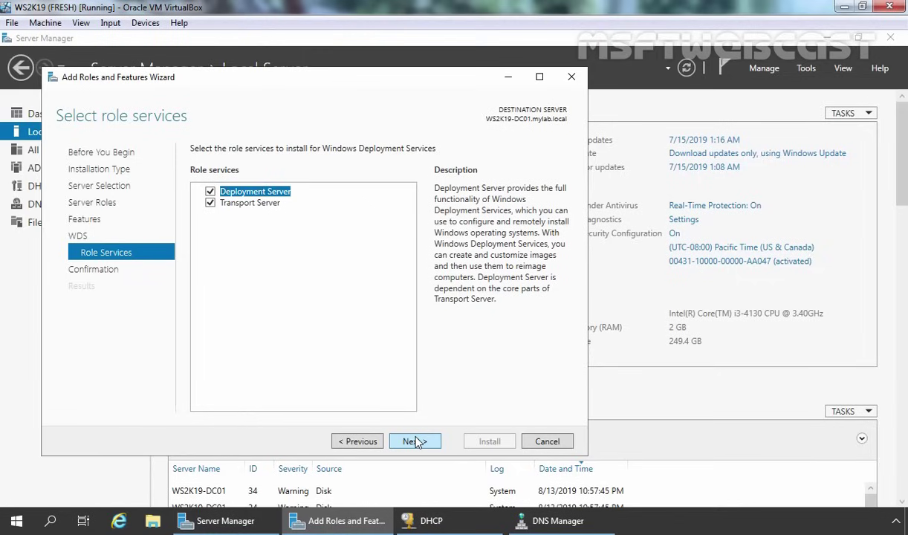
pyautogui.click(417, 442)
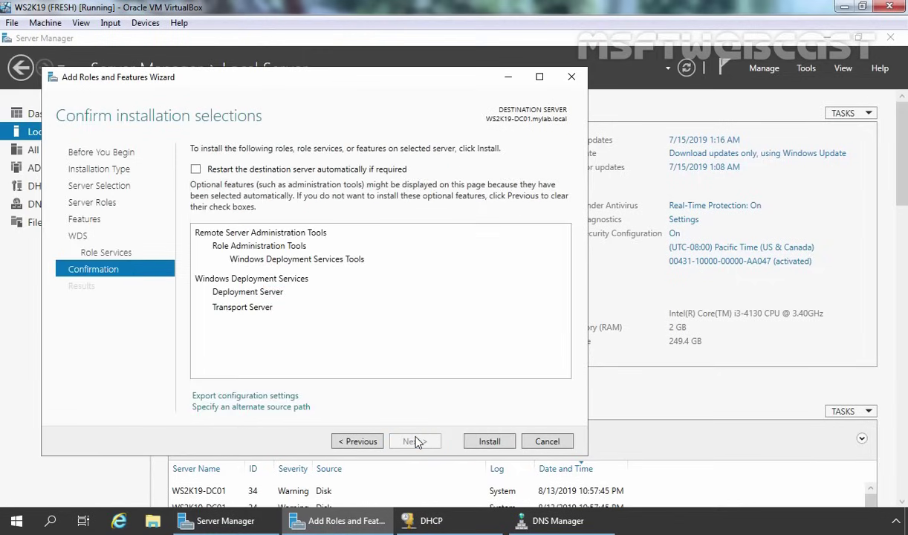
pyautogui.click(489, 442)
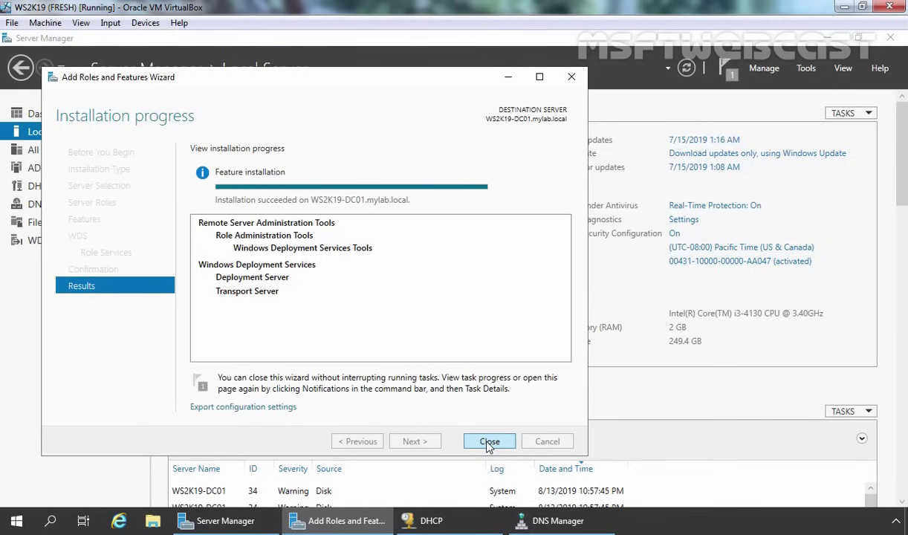
pyautogui.click(489, 442)
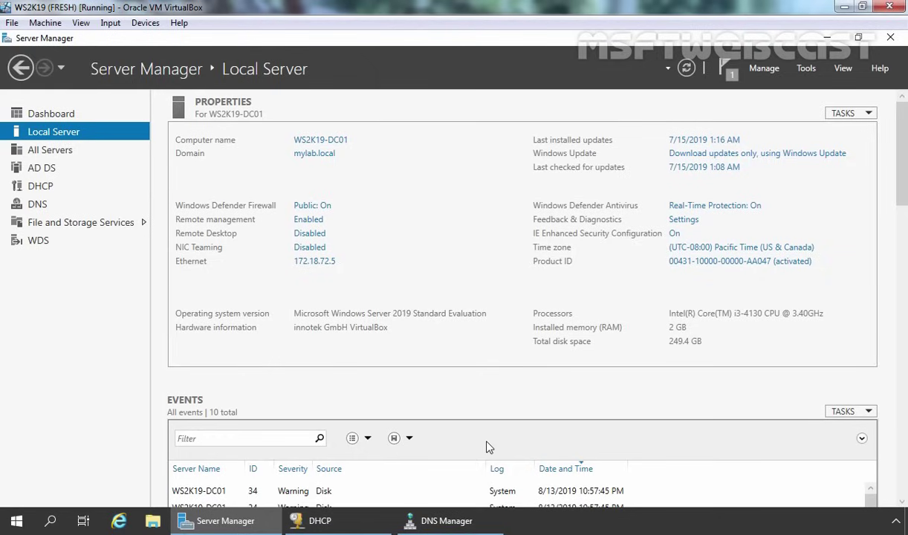
# Step: Open the Windows Deployment Services console maximized and select server WS2K19-DC01.mylab.local
pyautogui.click(804, 70)
pyautogui.scroll(-3, 743, 233)
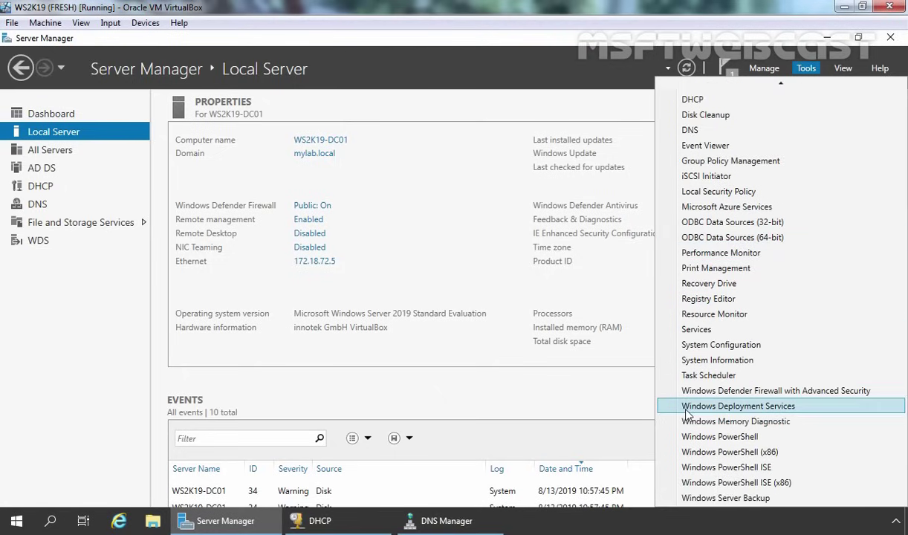
pyautogui.click(727, 407)
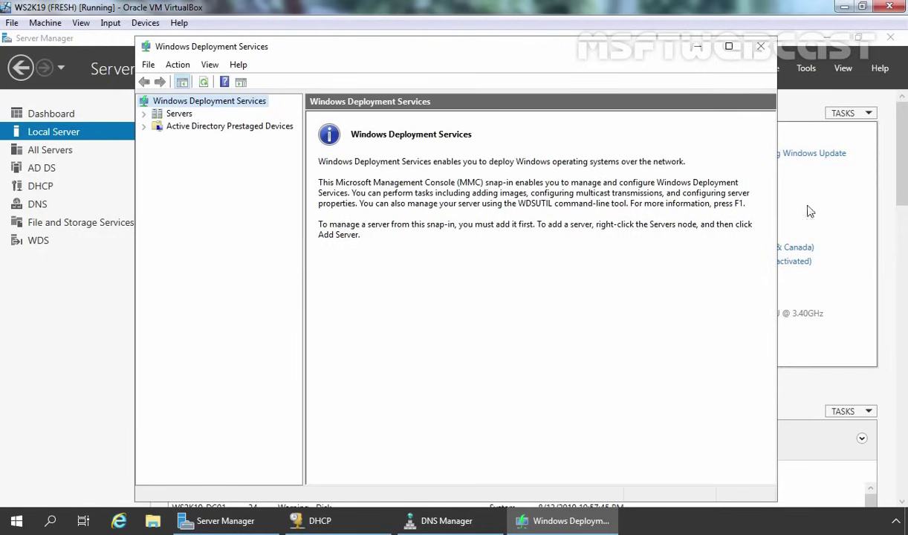
pyautogui.click(728, 46)
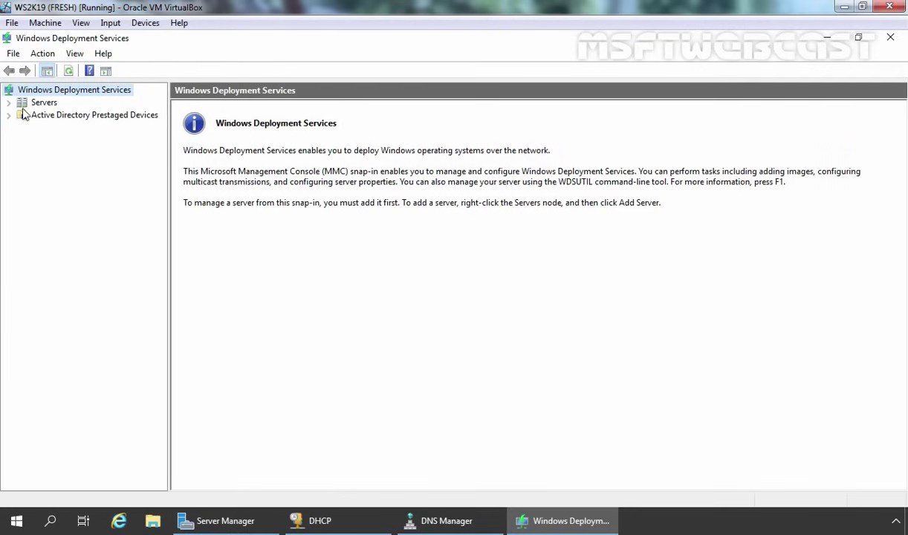
pyautogui.click(45, 103)
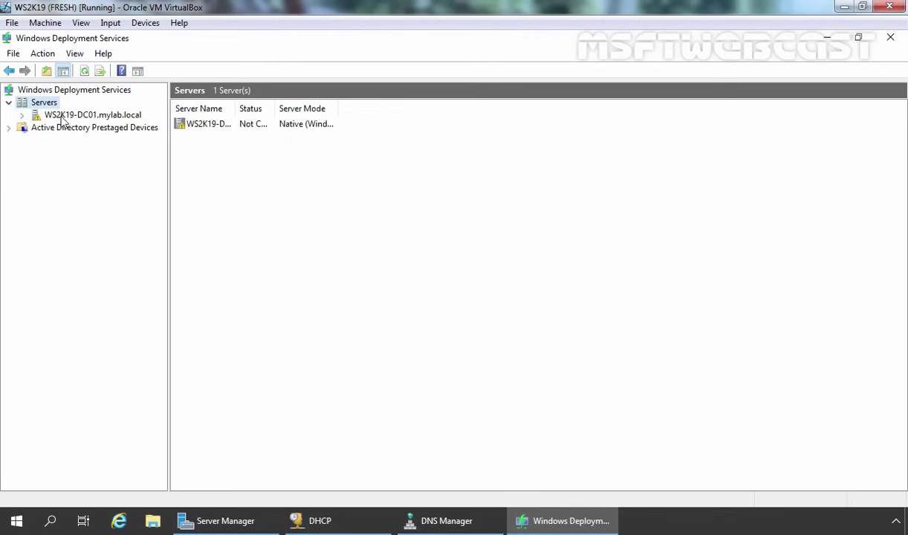
pyautogui.click(74, 116)
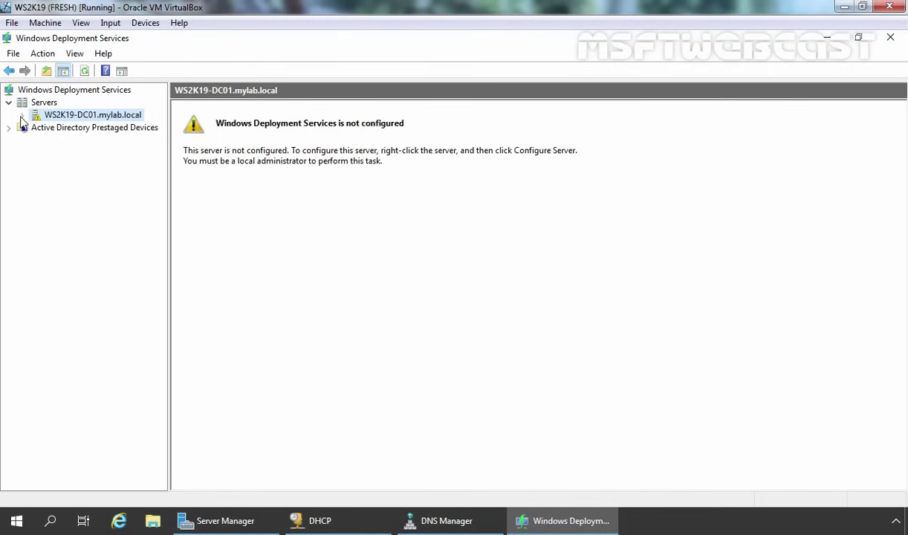
# Step: Choose Configure Server on the WS2K19-DC01.mylab.local node
pyautogui.rightClick(79, 117)
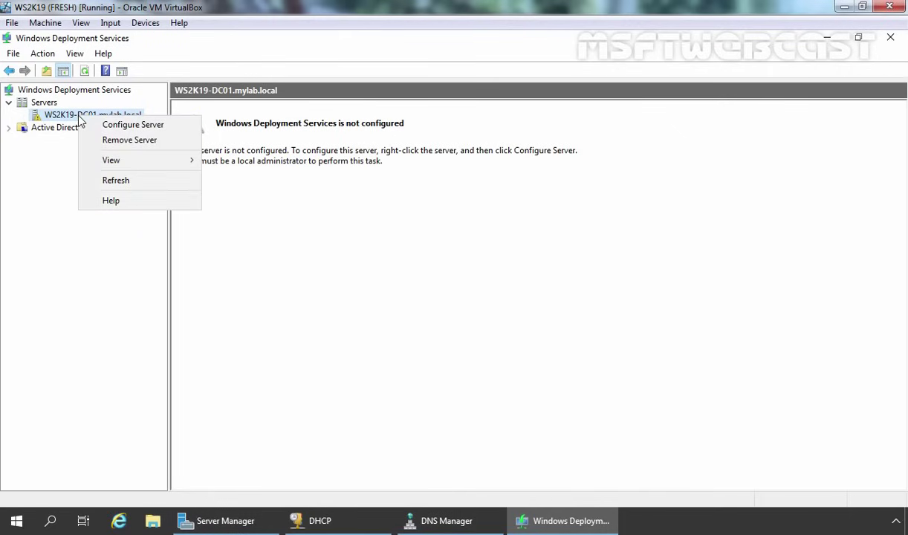
pyautogui.click(126, 126)
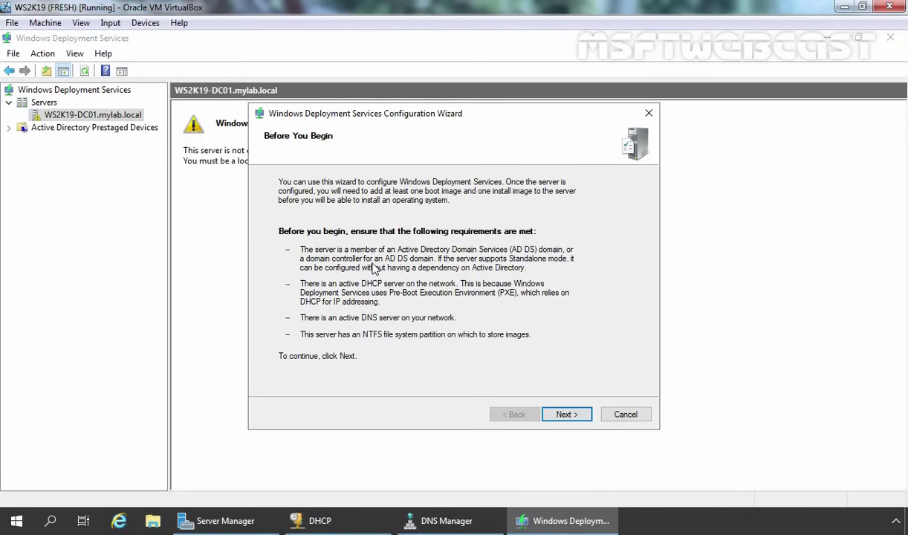
# Step: Confirm New Volume (D:) is empty in File Explorer, then advance past Before You Begin
pyautogui.click(152, 521)
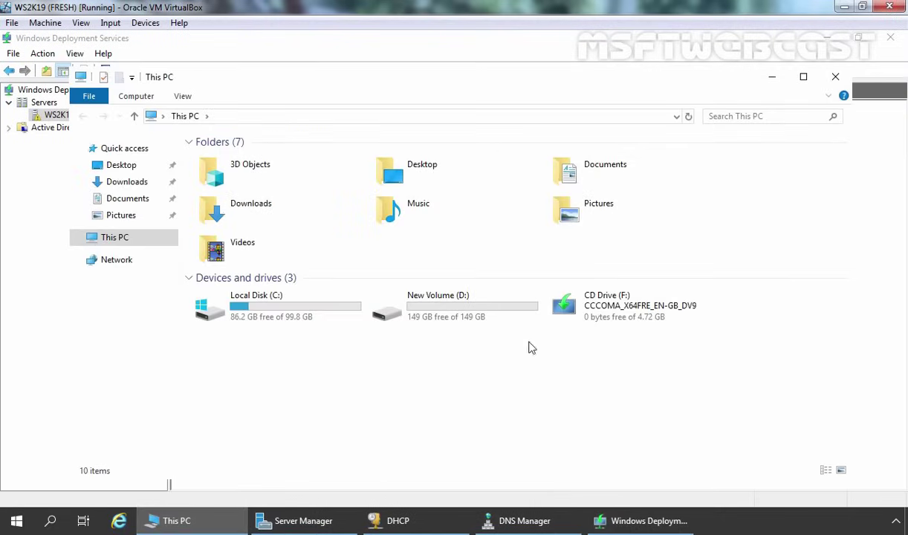
pyautogui.doubleClick(449, 322)
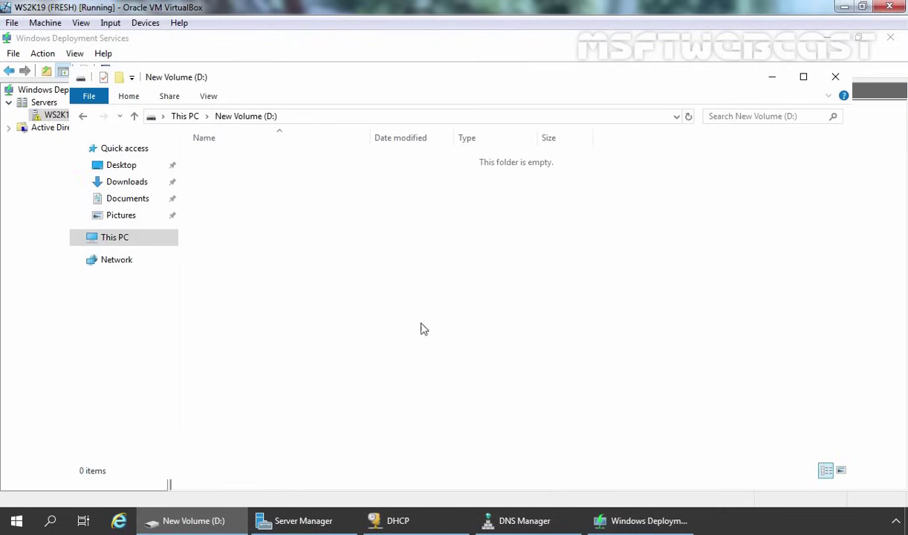
pyautogui.click(774, 79)
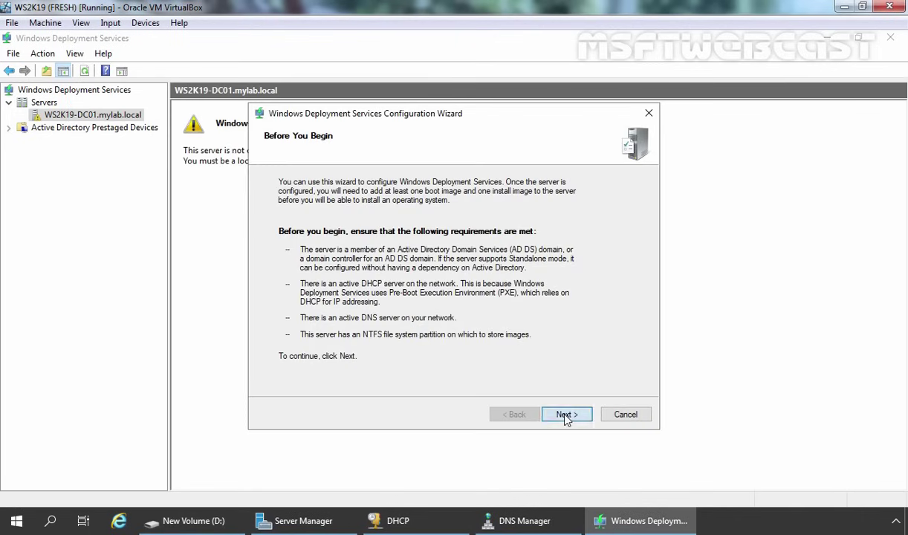
pyautogui.click(566, 414)
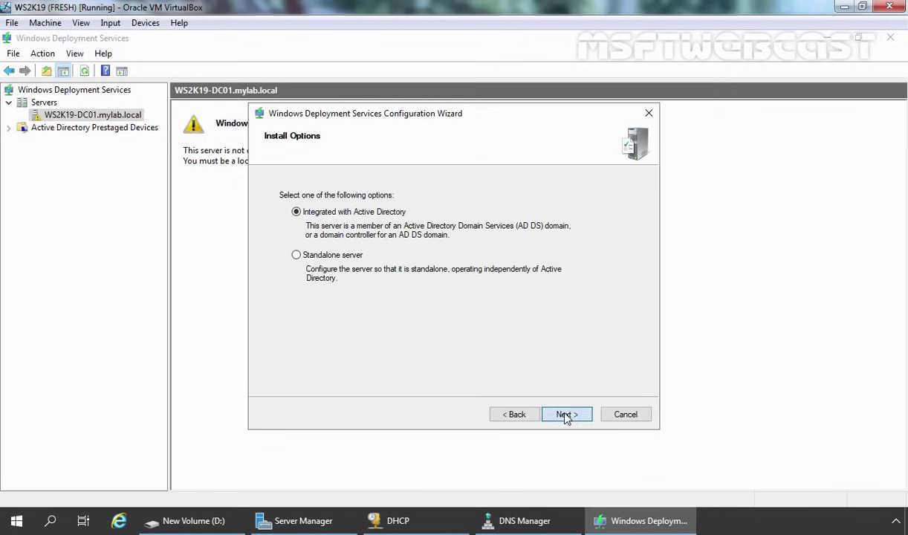
# Step: Keep Active Directory integration and set the remote installation folder to D:\RemoteInstall
pyautogui.click(567, 415)
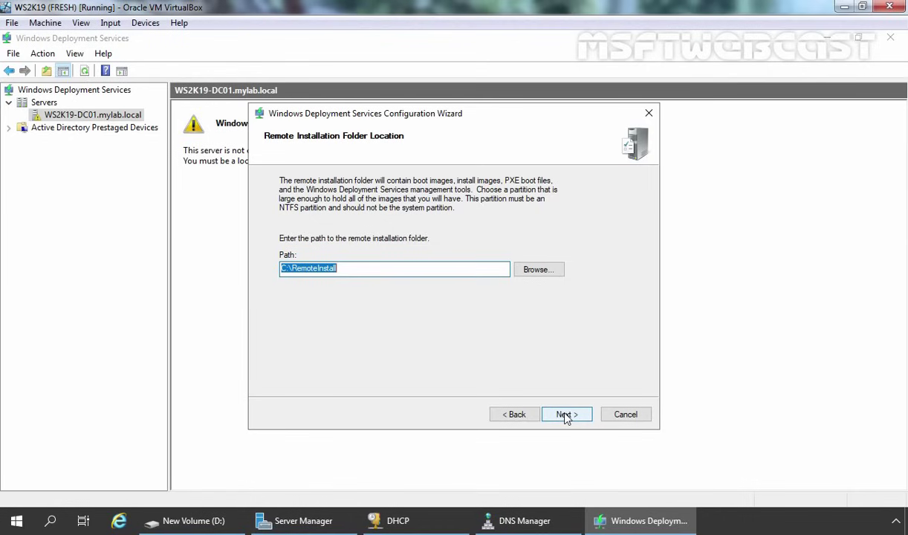
pyautogui.click(360, 268)
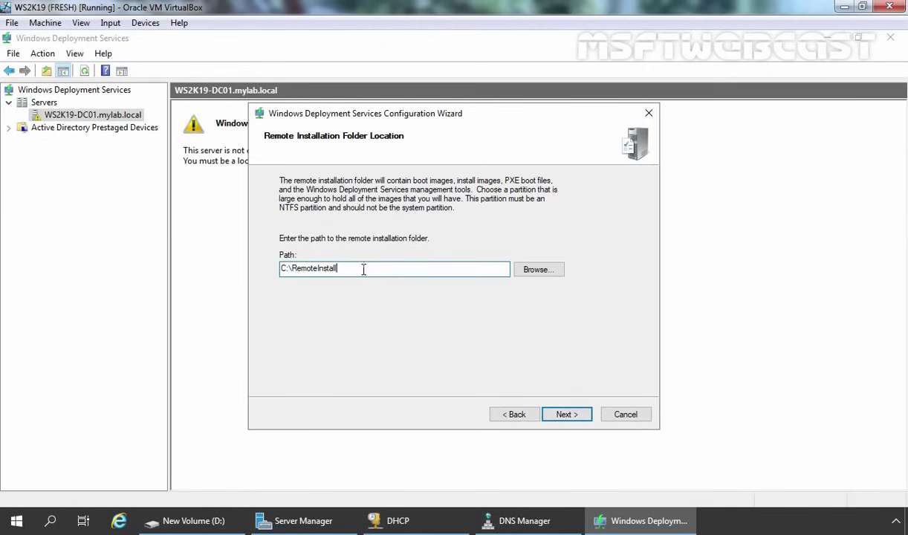
pyautogui.click(283, 269)
pyautogui.press('Delete')
pyautogui.write('D')
pyautogui.click(567, 417)
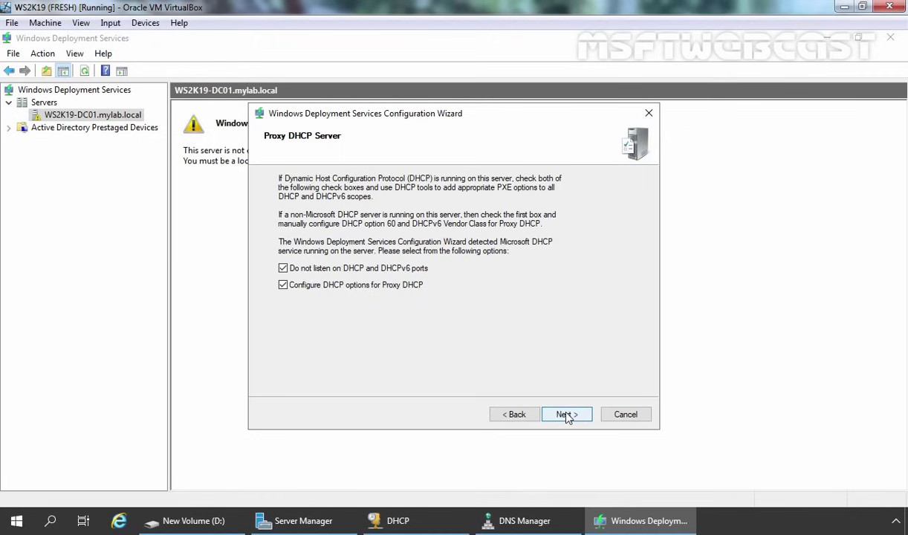
# Step: Accept proxy DHCP options, make PXE respond to all known and unknown clients, and run configuration
pyautogui.click(567, 418)
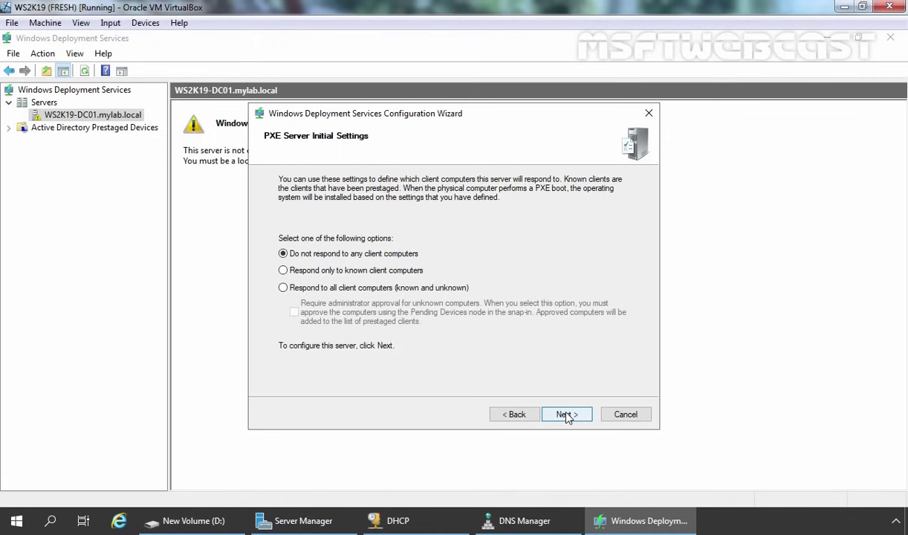
pyautogui.click(380, 293)
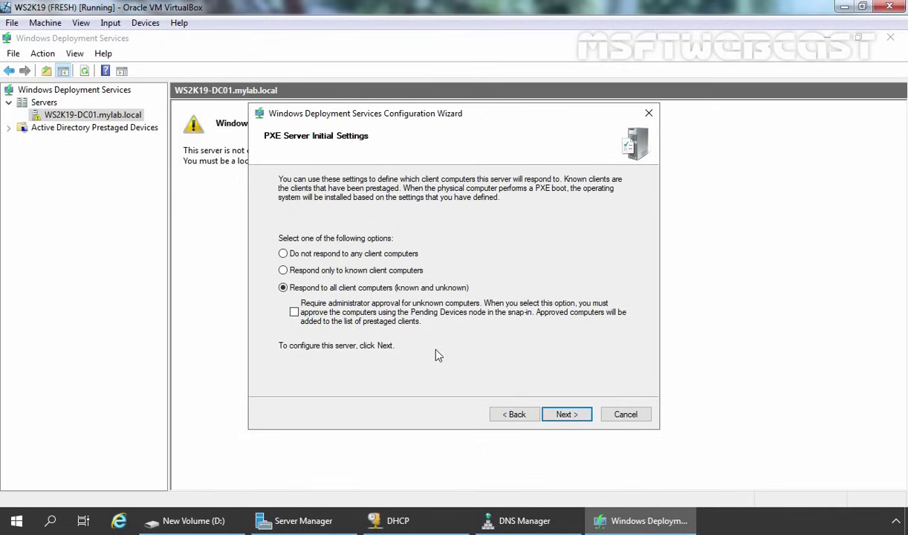
pyautogui.click(565, 416)
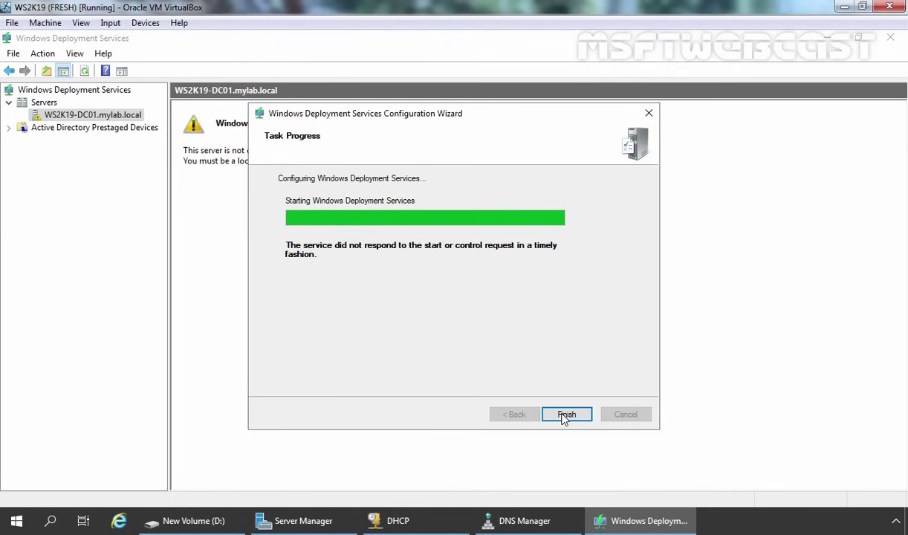
# Step: Close the wizard and start the WDS service on WS2K19-DC01.mylab.local via All Tasks > Start
pyautogui.click(565, 415)
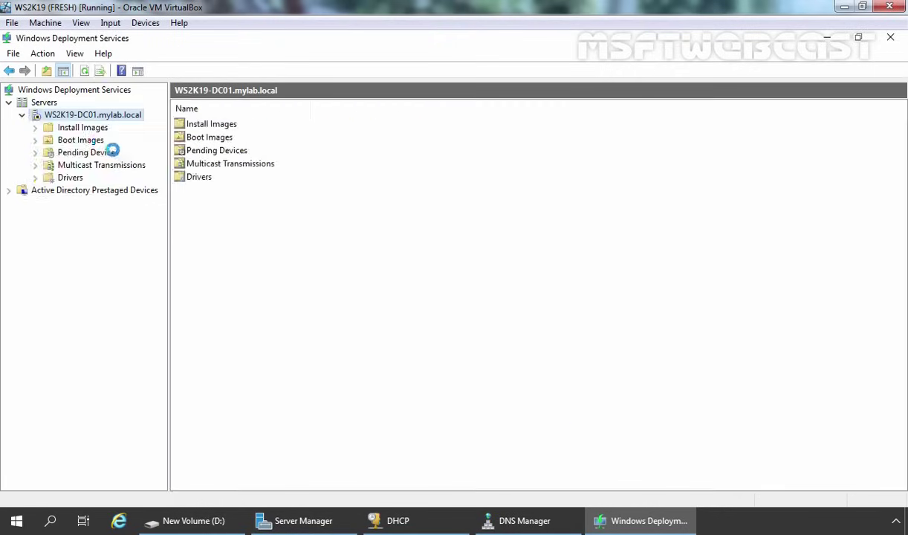
pyautogui.rightClick(81, 121)
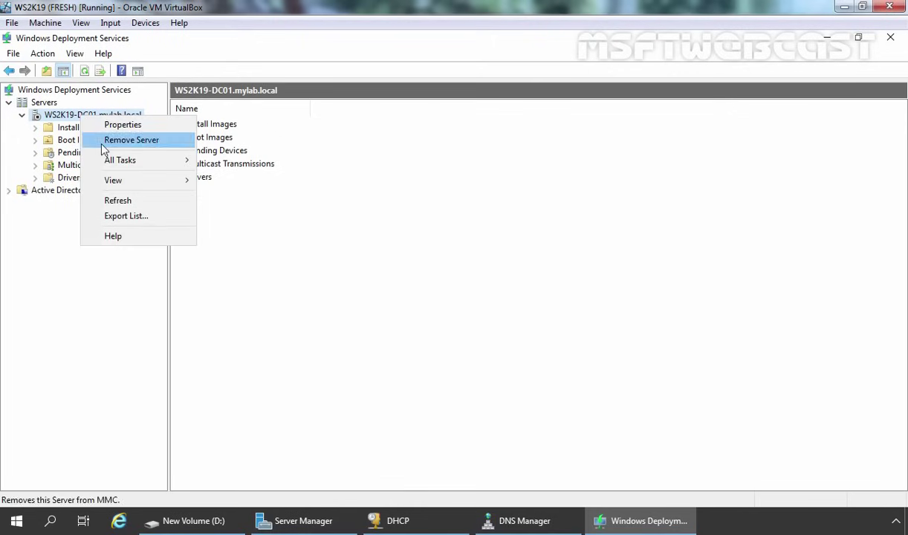
pyautogui.moveTo(116, 160)
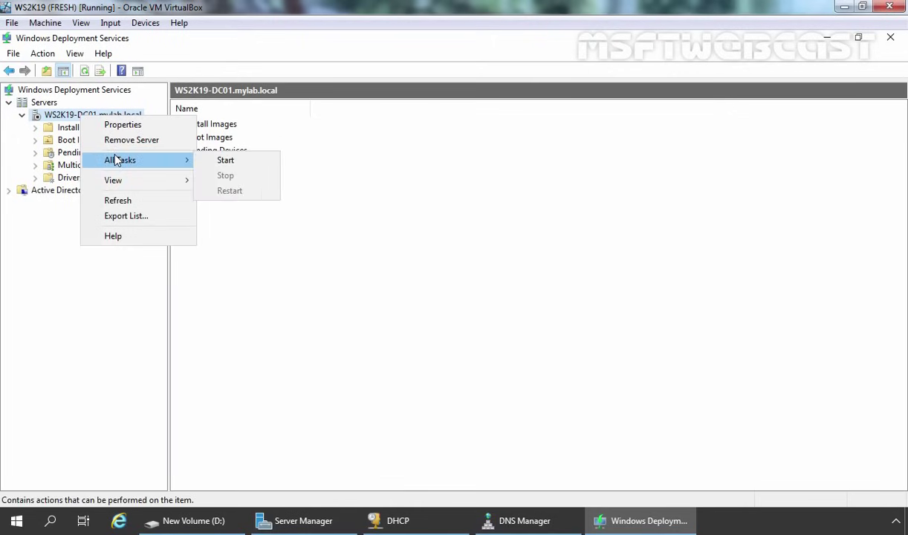
pyautogui.click(232, 162)
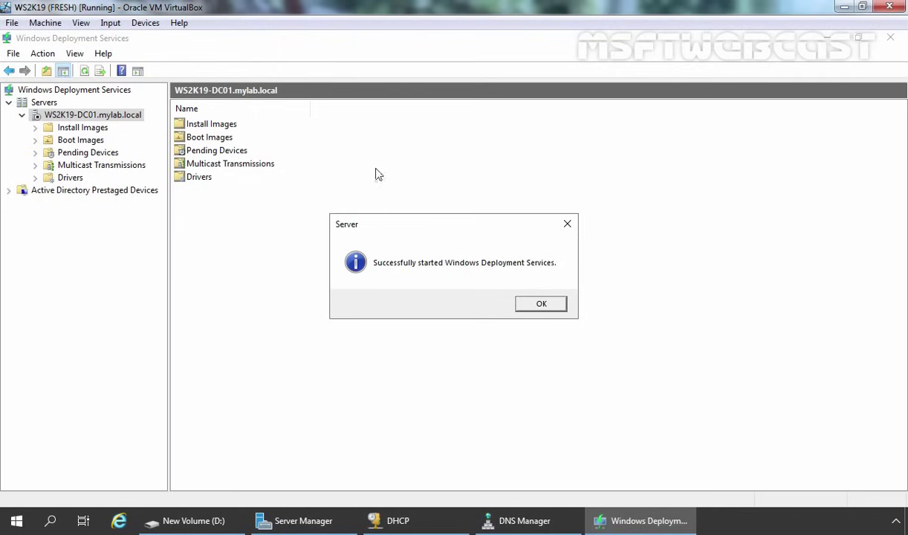
pyautogui.click(541, 304)
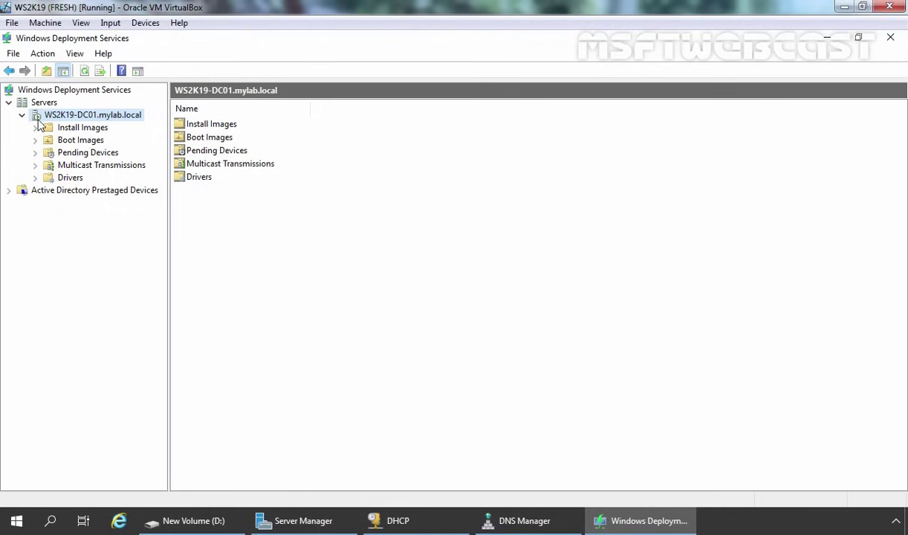
# Step: Confirm RemoteInstall on New Volume (D:) is shared as \\Ws2k19-dc01\reminst
pyautogui.click(194, 520)
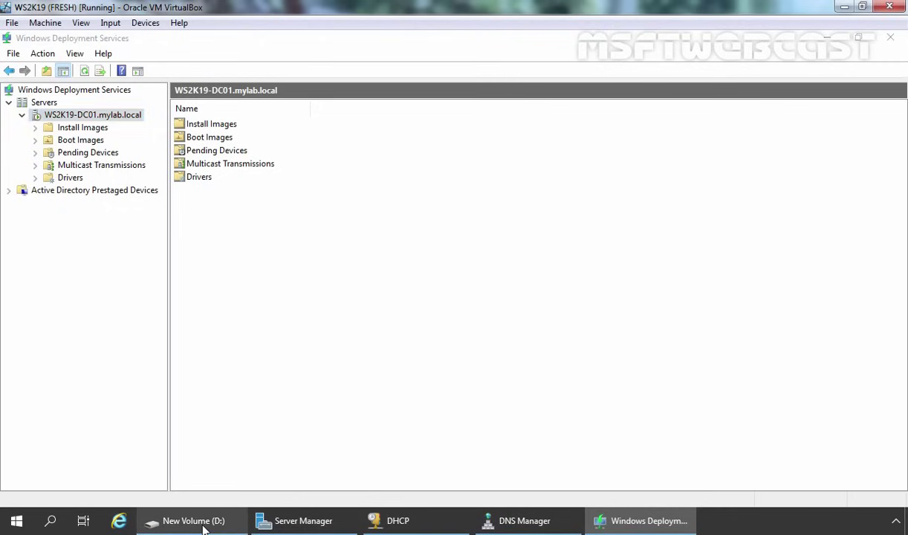
pyautogui.click(231, 158)
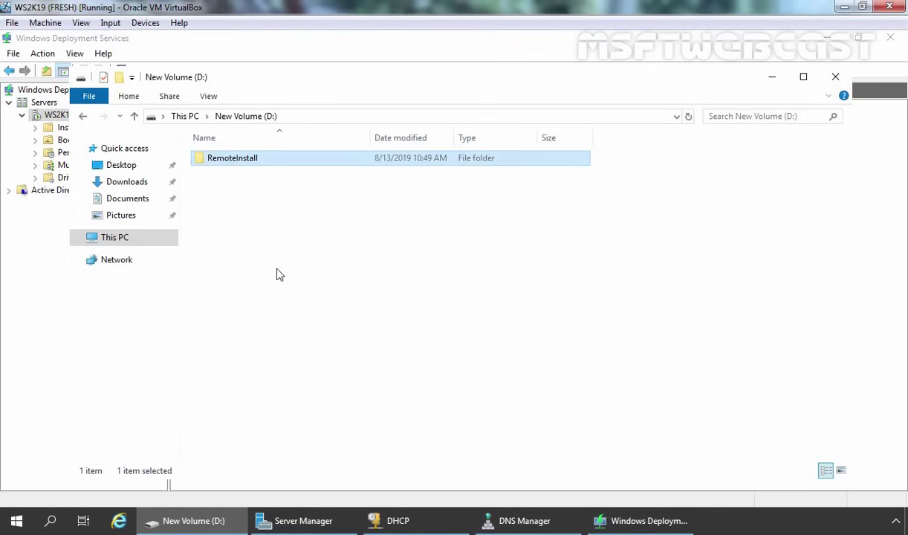
pyautogui.rightClick(230, 161)
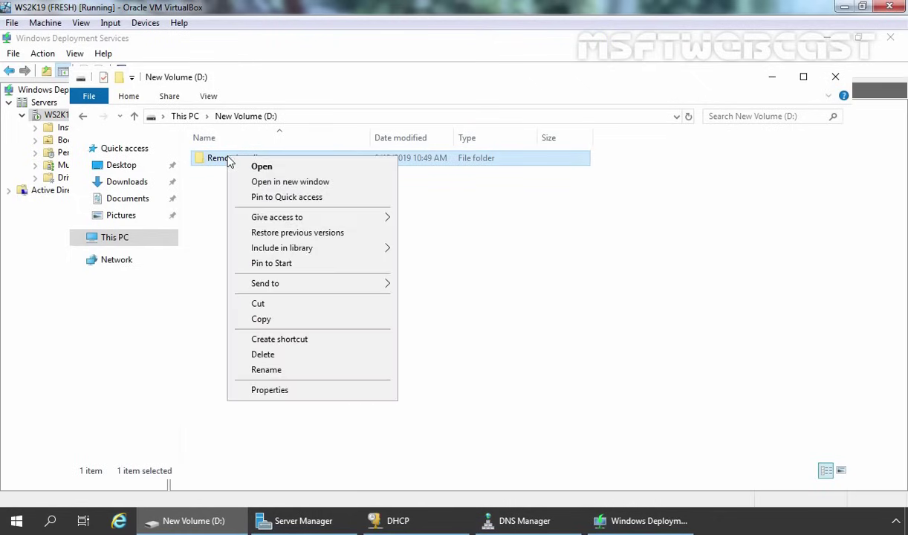
pyautogui.click(257, 388)
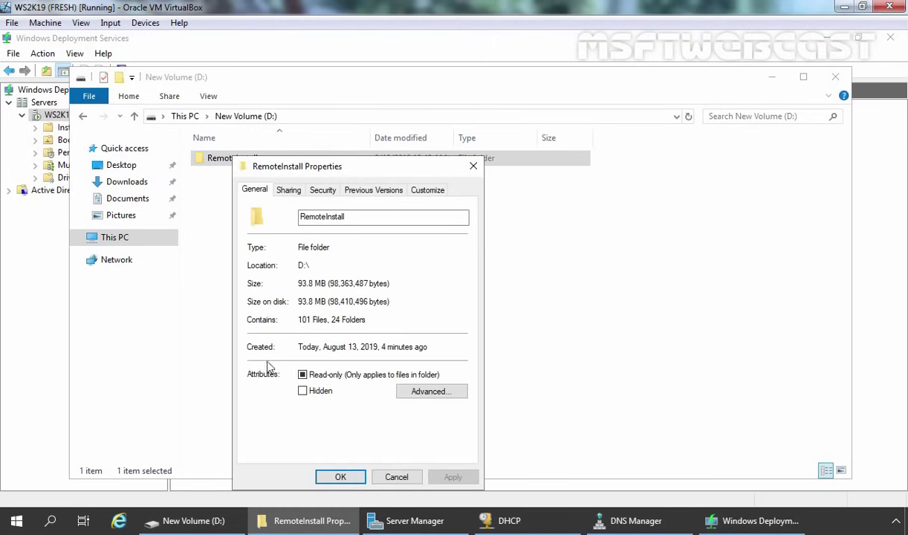
pyautogui.click(276, 186)
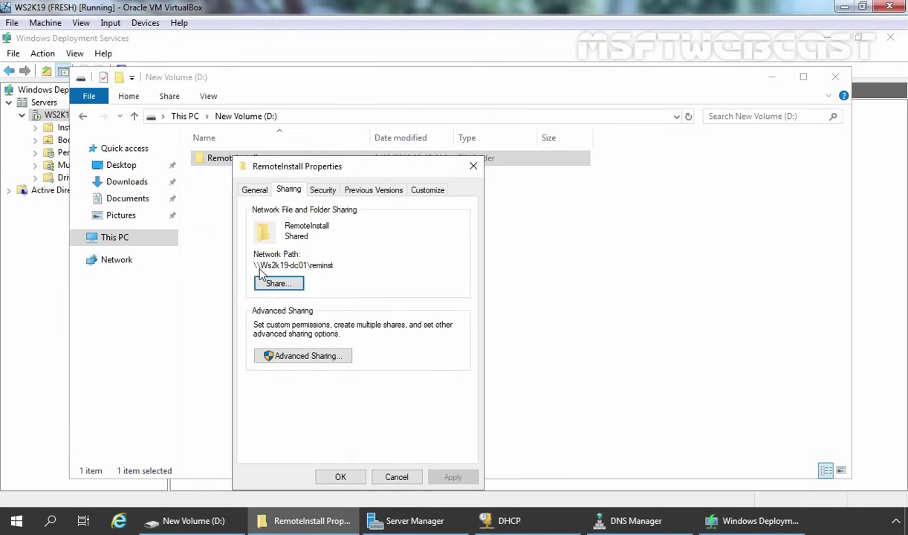
pyautogui.moveTo(253, 265); pyautogui.dragTo(345, 266)
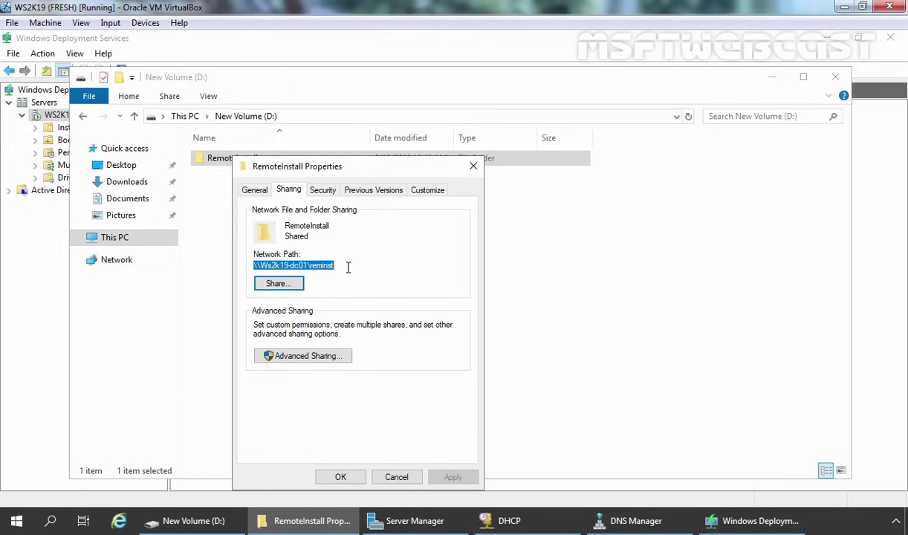
pyautogui.click(339, 477)
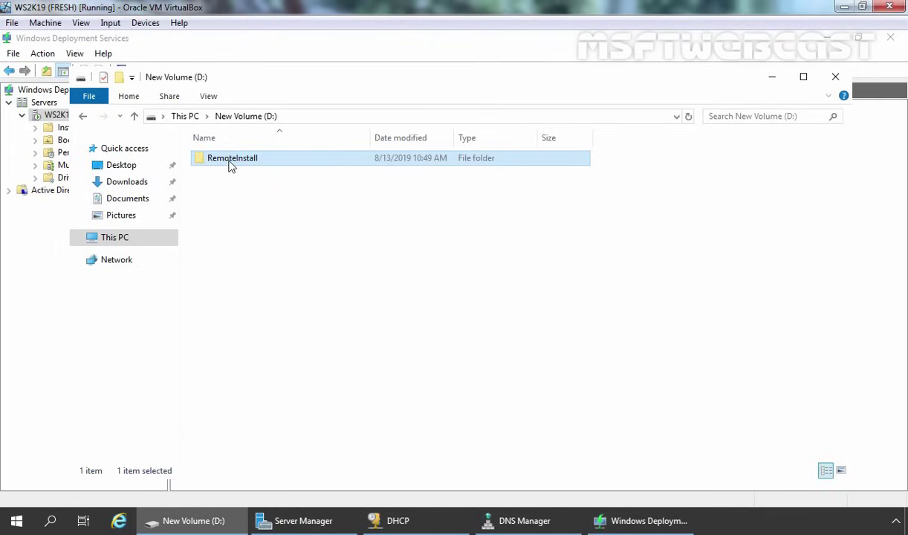
# Step: Inspect RemoteInstall's contents and the CD Drive (F:) install media, then return to Windows Deployment Services
pyautogui.doubleClick(230, 164)
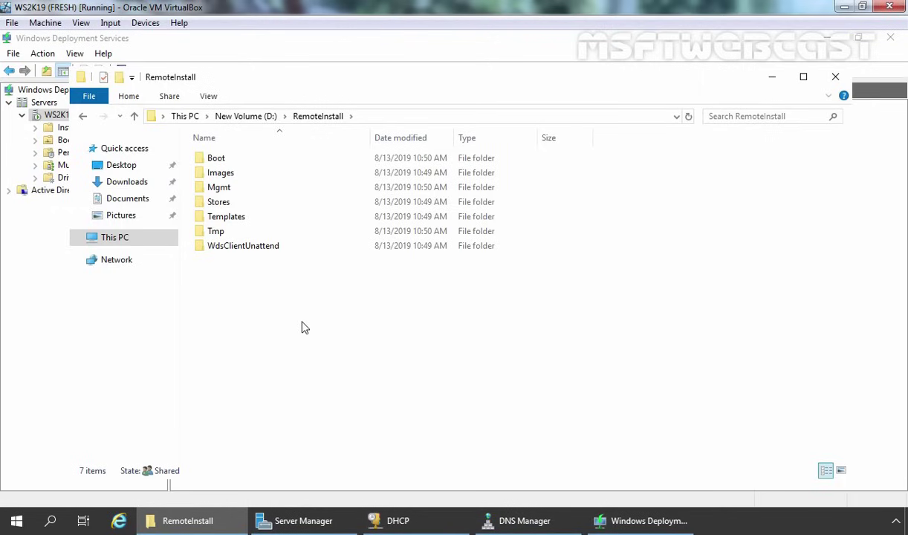
pyautogui.click(113, 240)
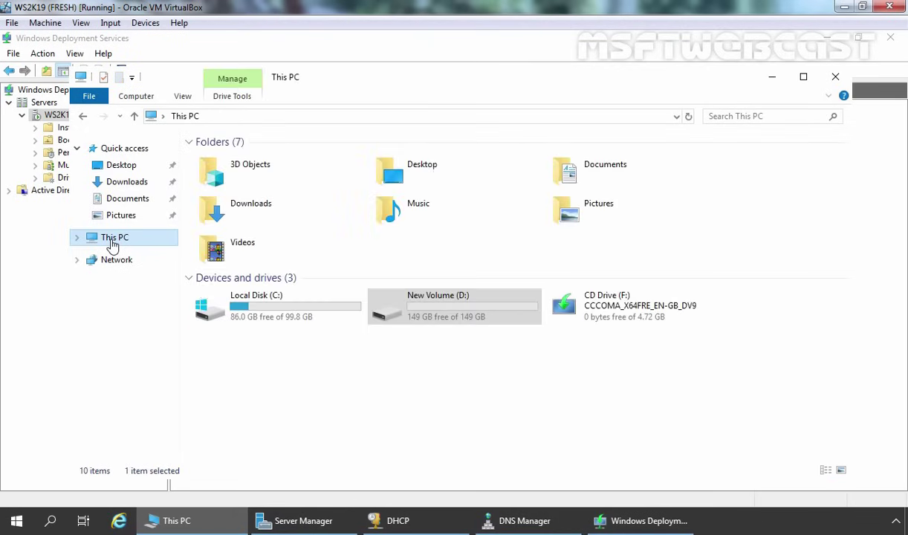
pyautogui.click(621, 318)
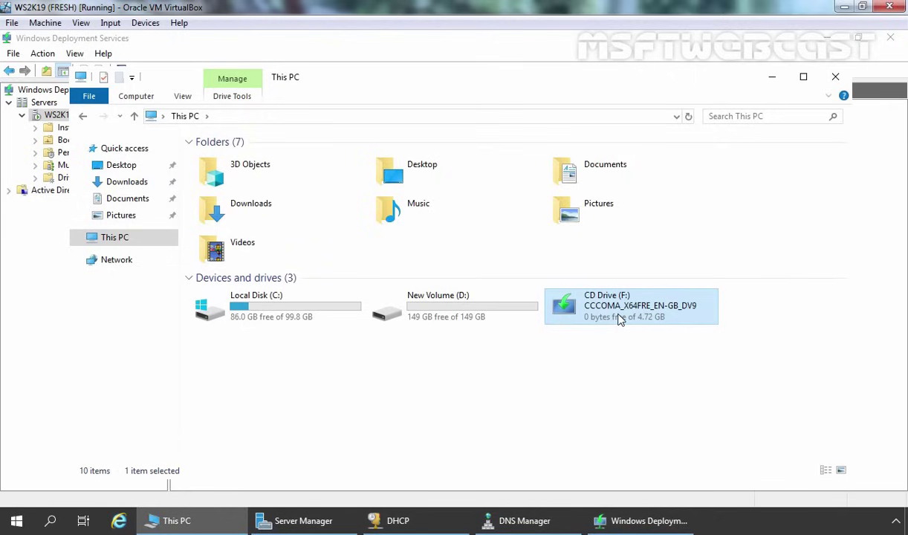
pyautogui.click(43, 264)
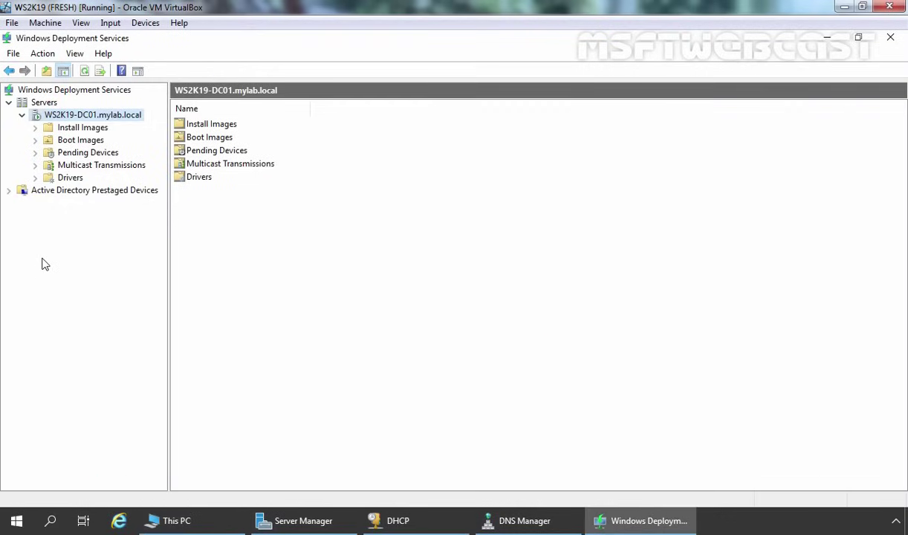
# Step: Start adding a boot image from the Boot Images node
pyautogui.click(80, 142)
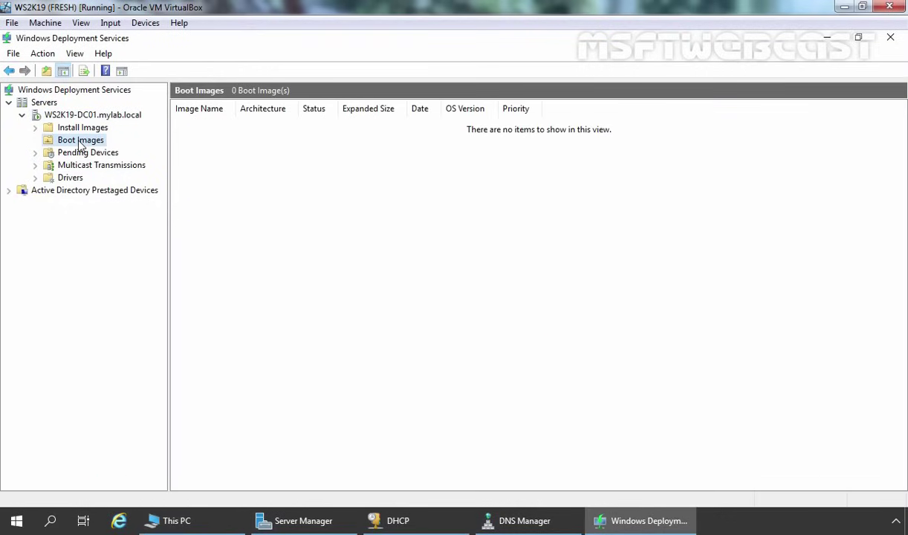
pyautogui.rightClick(80, 144)
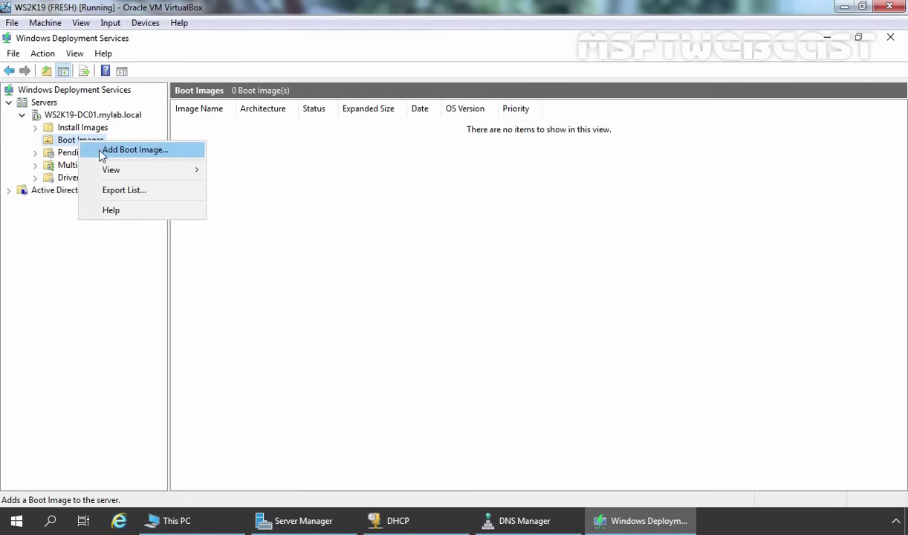
pyautogui.click(136, 150)
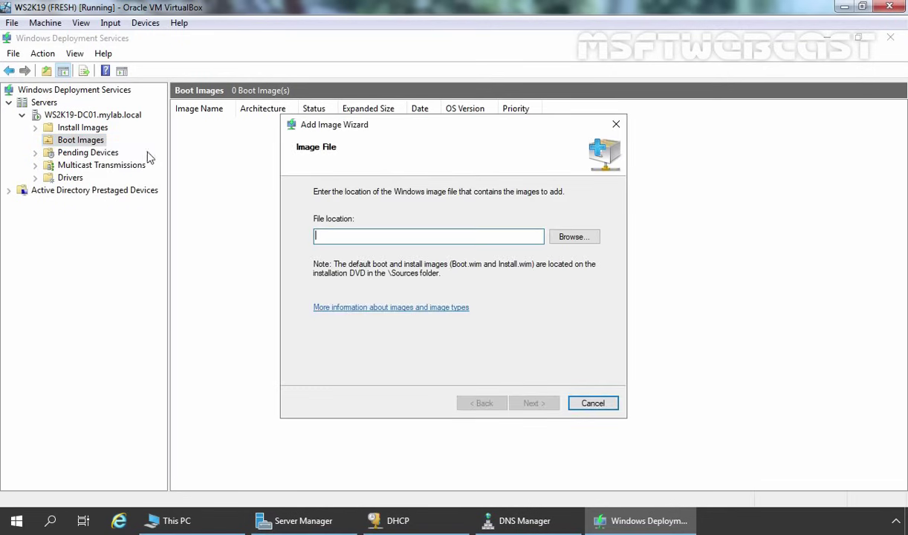
# Step: Browse to F:\sources on the install disc and choose boot.wim as the image file
pyautogui.click(578, 243)
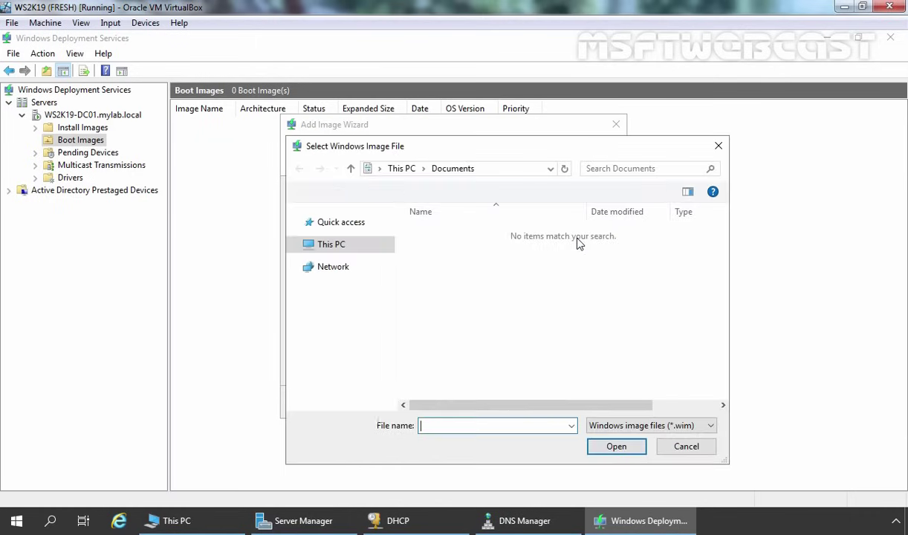
pyautogui.click(331, 313)
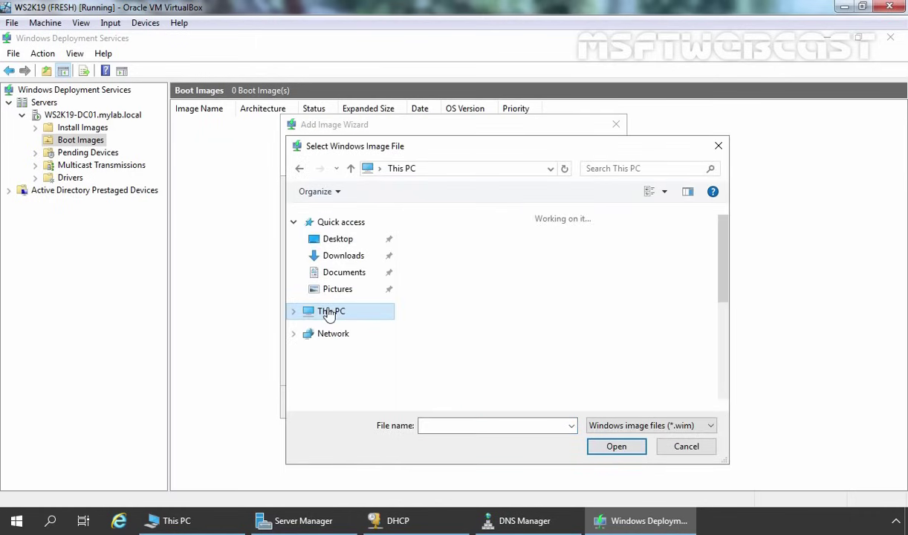
pyautogui.moveTo(726, 253); pyautogui.dragTo(736, 354)
pyautogui.click(492, 399)
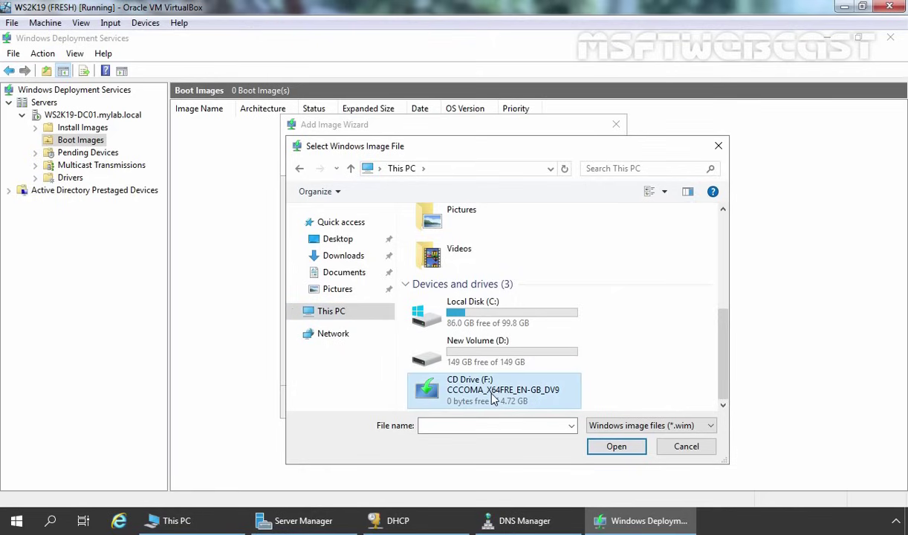
pyautogui.doubleClick(492, 399)
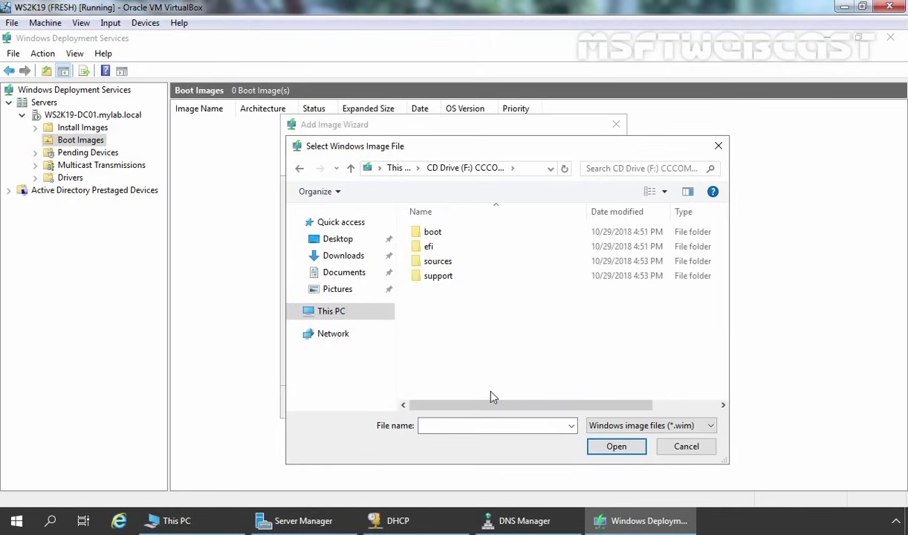
pyautogui.doubleClick(433, 263)
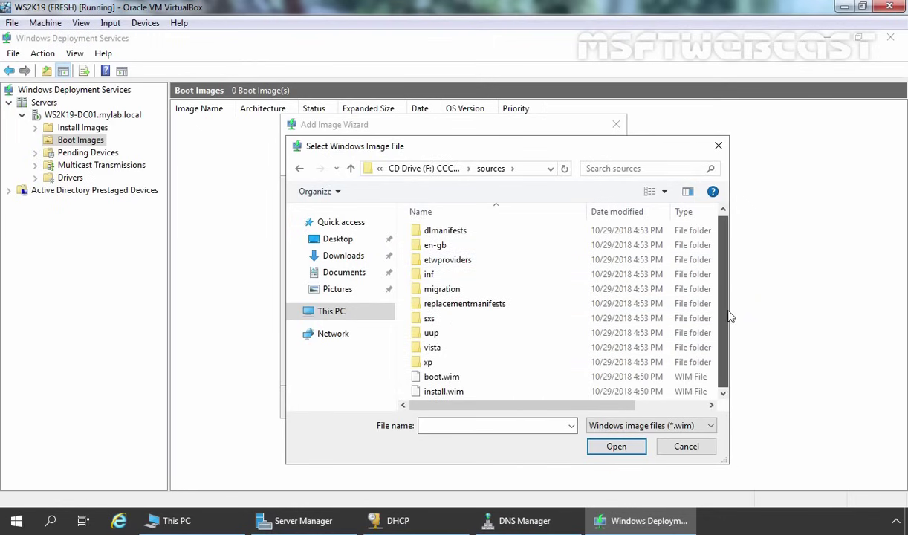
pyautogui.click(446, 378)
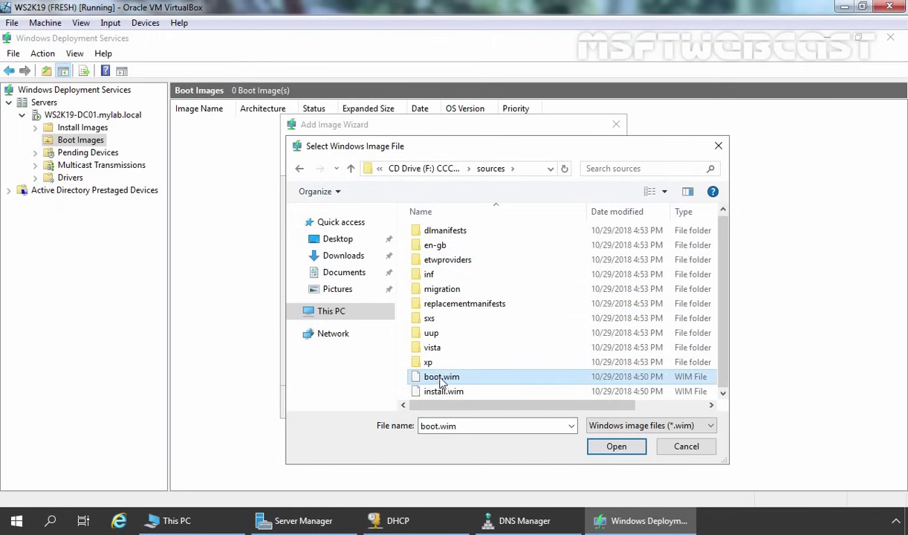
pyautogui.doubleClick(448, 380)
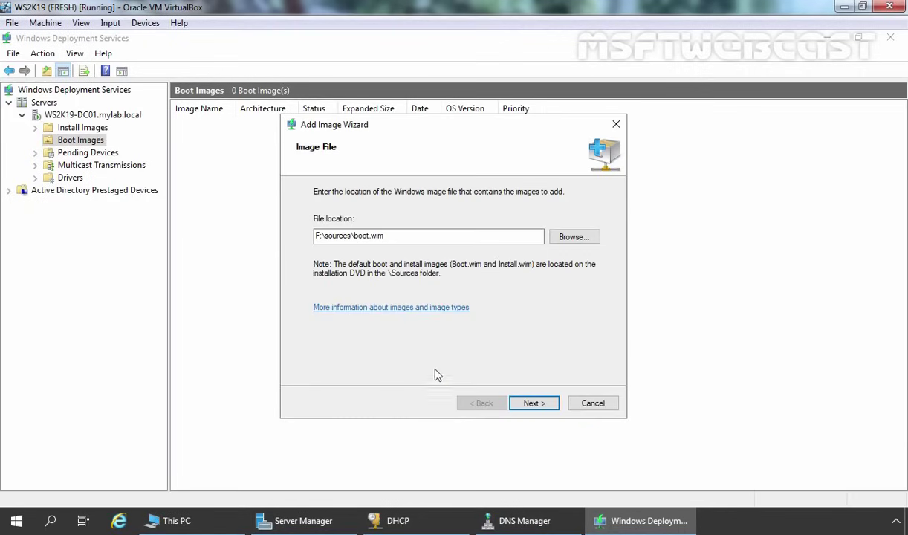
# Step: Insert '10' into the boot image name and description
pyautogui.click(535, 405)
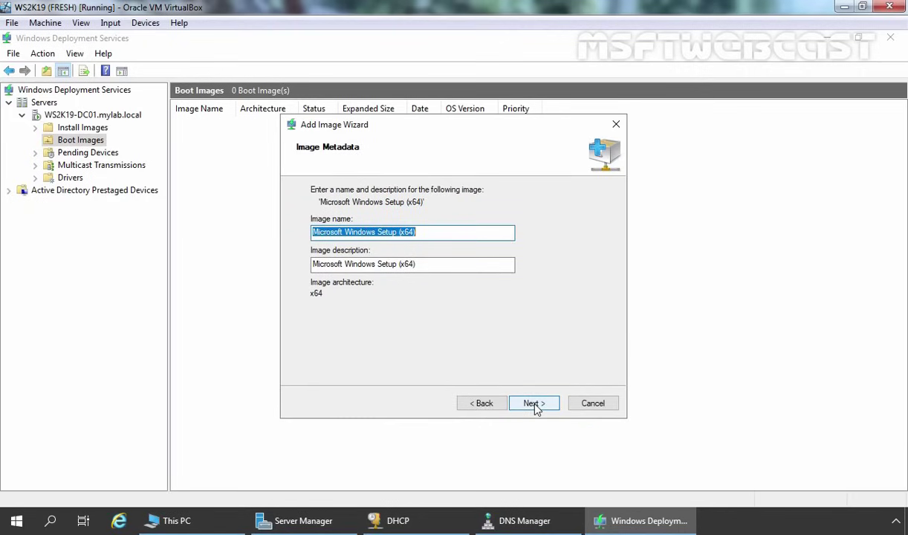
pyautogui.click(379, 232)
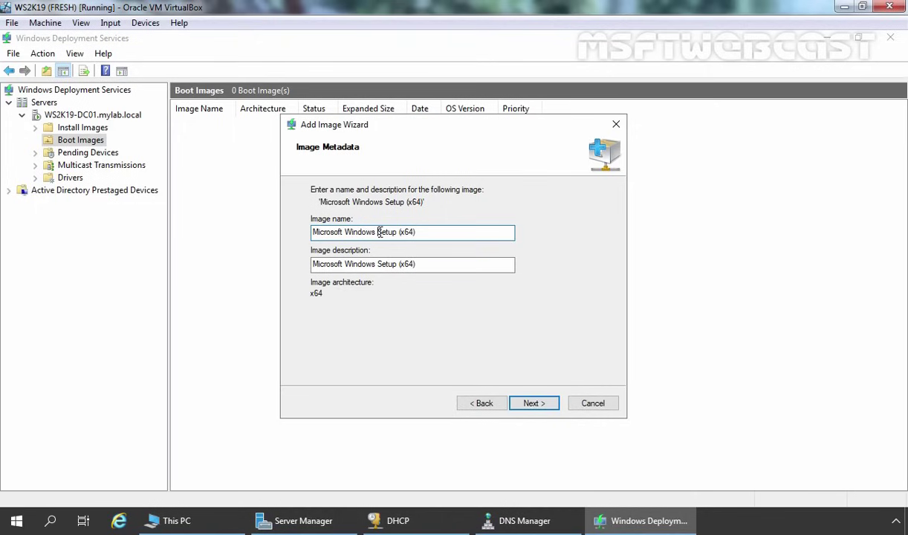
pyautogui.write('10')
pyautogui.click(378, 264)
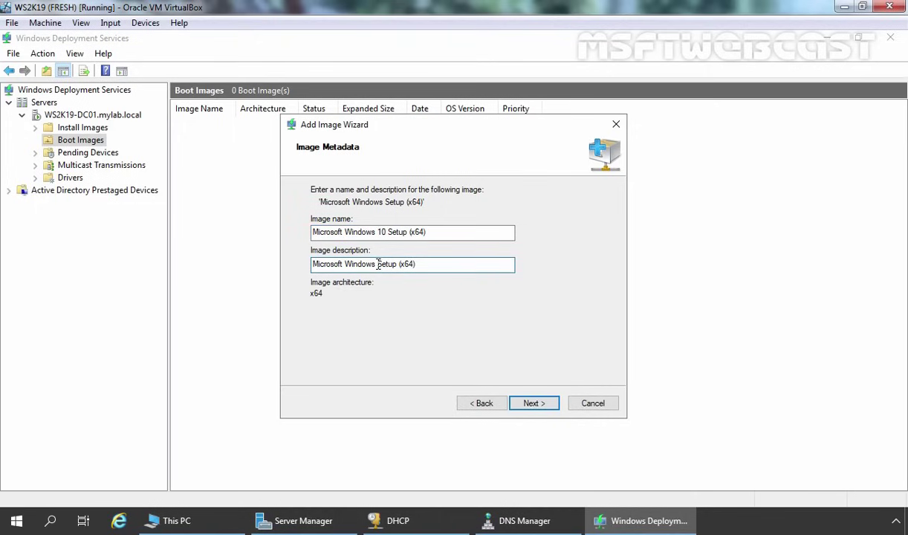
pyautogui.write('10')
# Step: Finish adding the Microsoft Windows 10 Setup (x64) boot image, then view Install Images
pyautogui.click(532, 402)
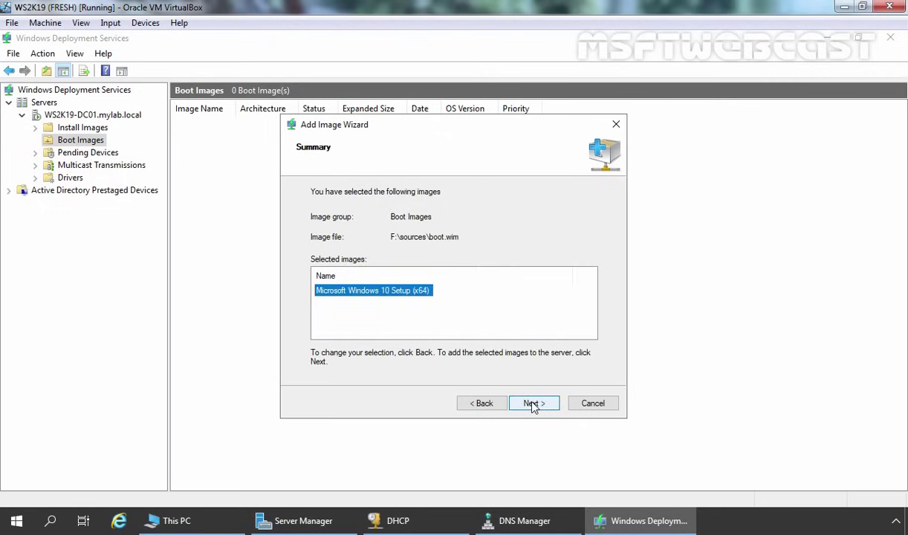
pyautogui.click(532, 404)
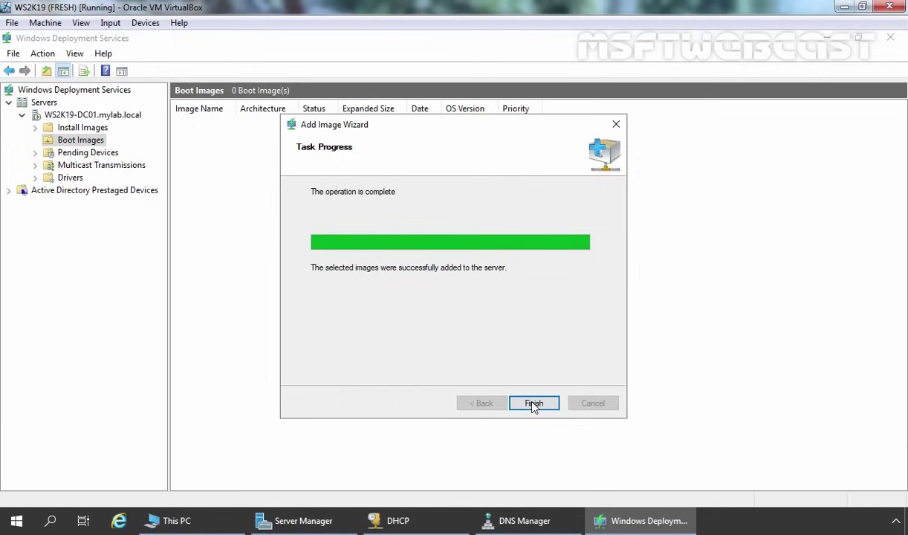
pyautogui.click(534, 404)
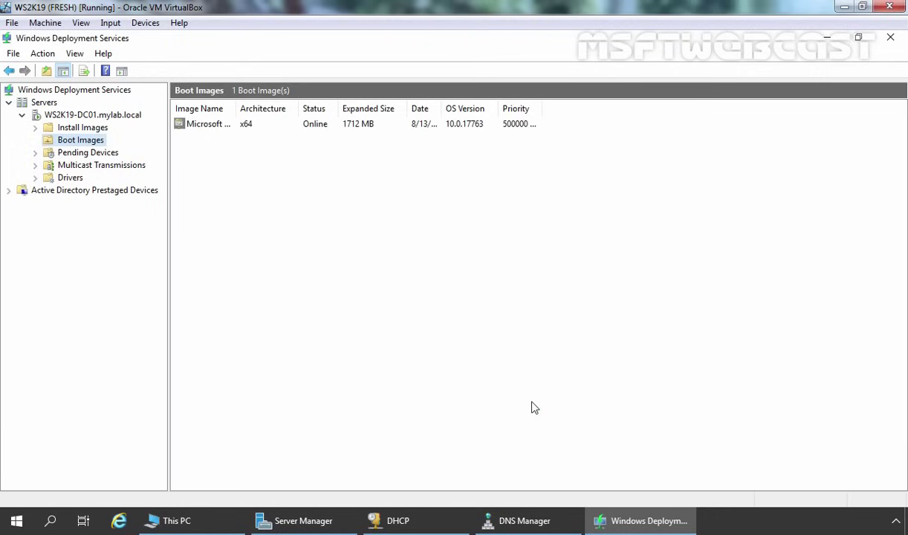
pyautogui.doubleClick(235, 108)
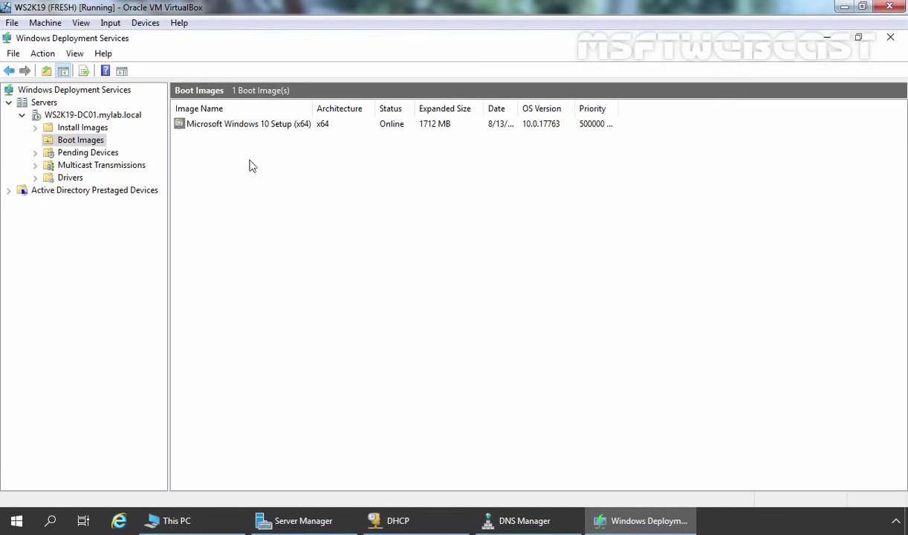
pyautogui.click(74, 130)
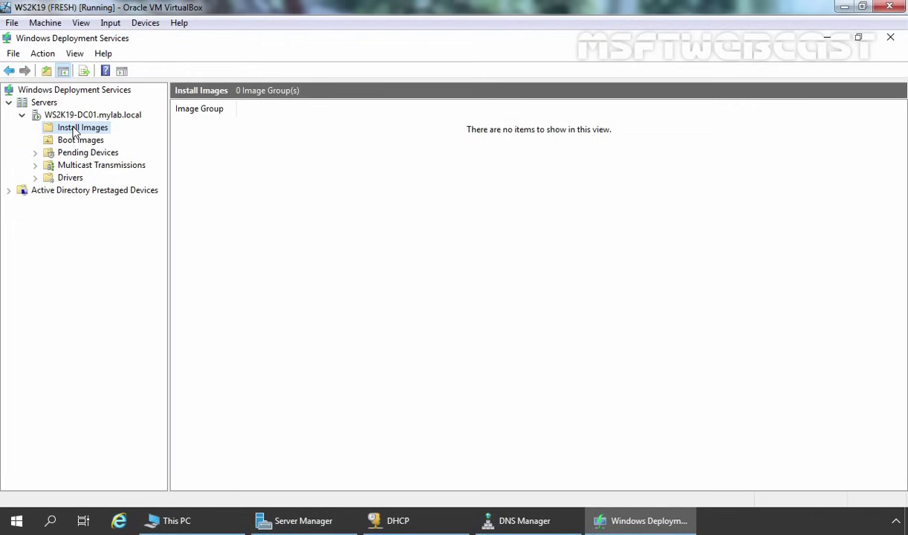
# Step: Start adding an install image into a new image group named Client OS
pyautogui.rightClick(74, 131)
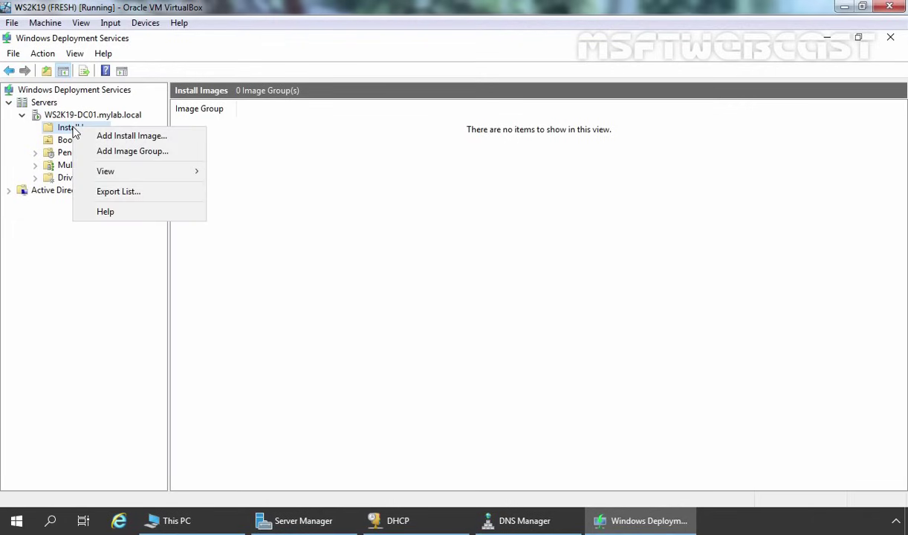
pyautogui.click(115, 136)
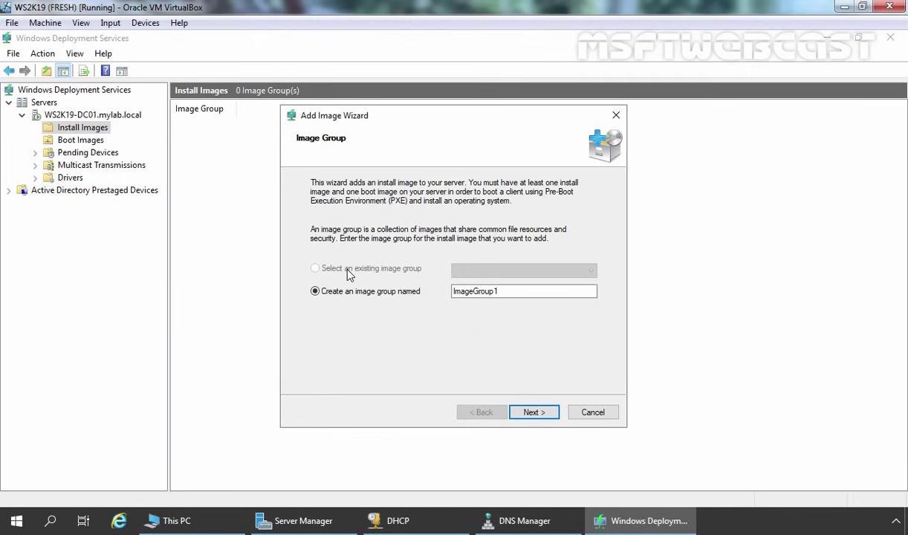
pyautogui.doubleClick(531, 291)
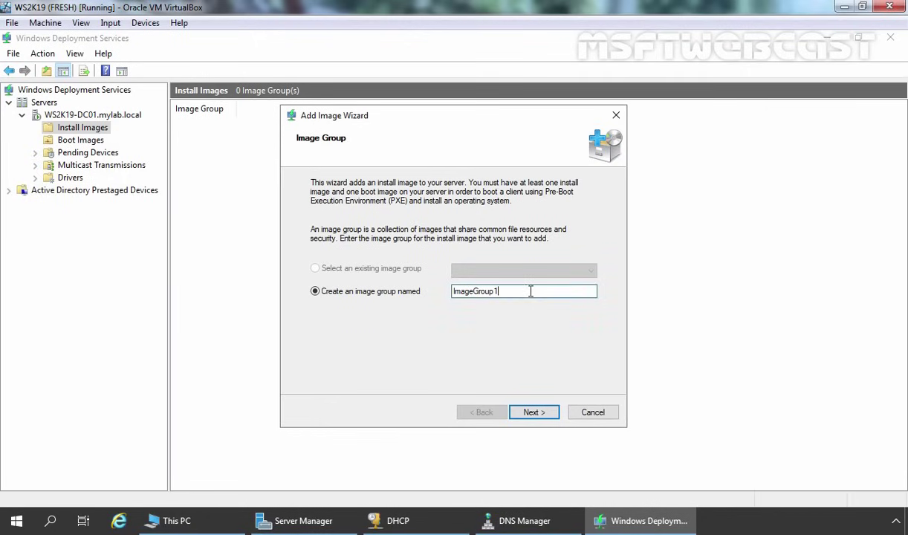
pyautogui.write('Client OS')
pyautogui.click(534, 412)
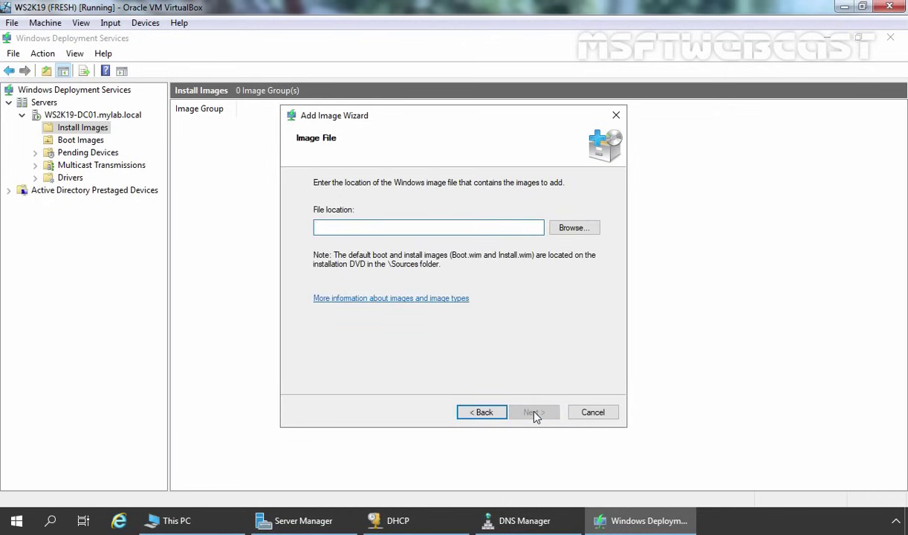
# Step: Choose F:\sources\install.wim as the install image file
pyautogui.click(574, 228)
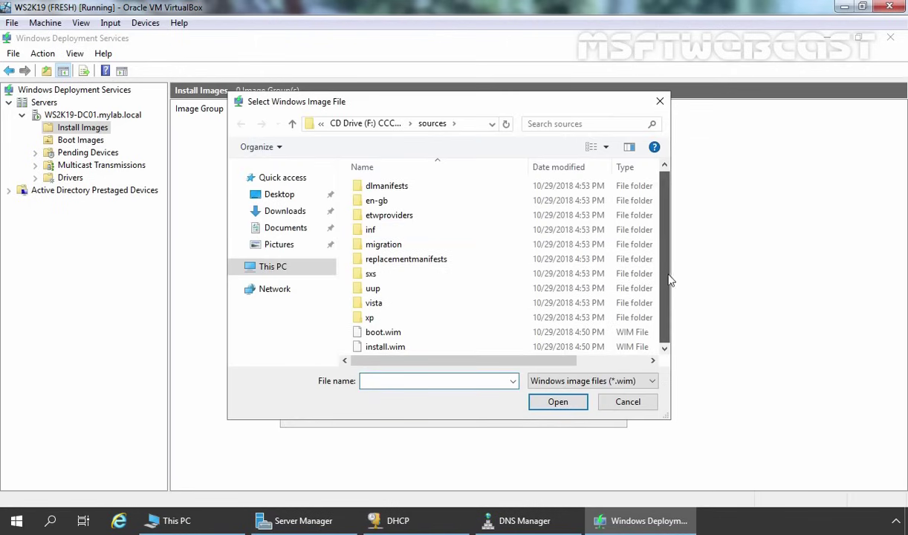
pyautogui.click(476, 124)
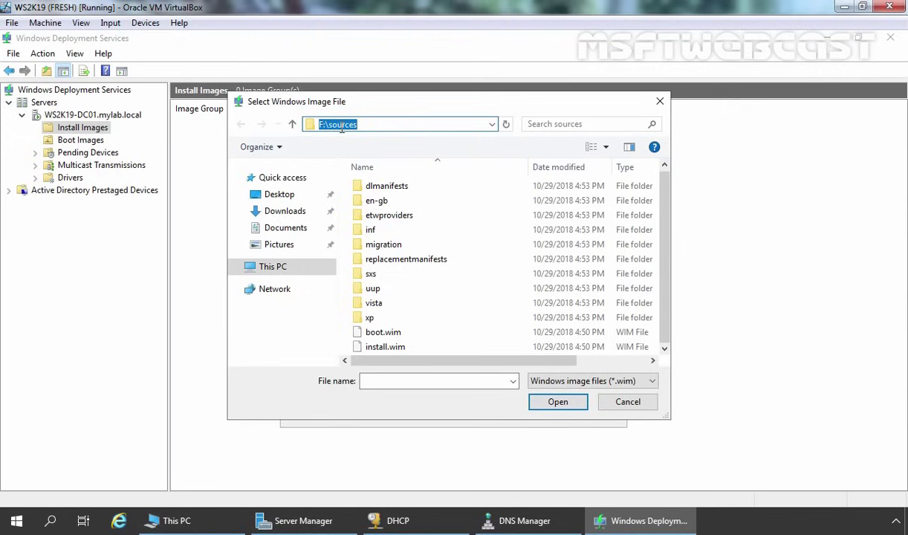
pyautogui.doubleClick(387, 349)
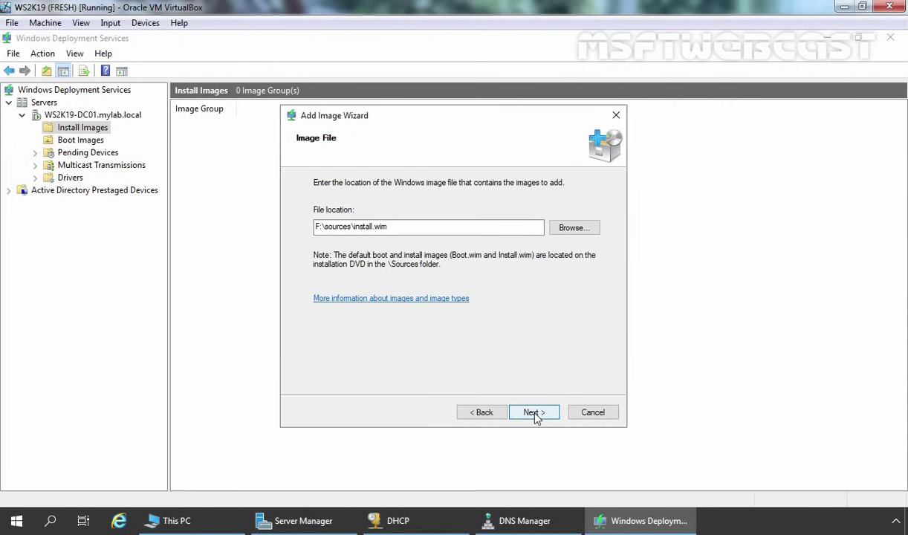
# Step: Uncheck all Home, Education, Pro N, Pro Education and Workstations editions, keeping only Windows 10 Pro
pyautogui.click(534, 413)
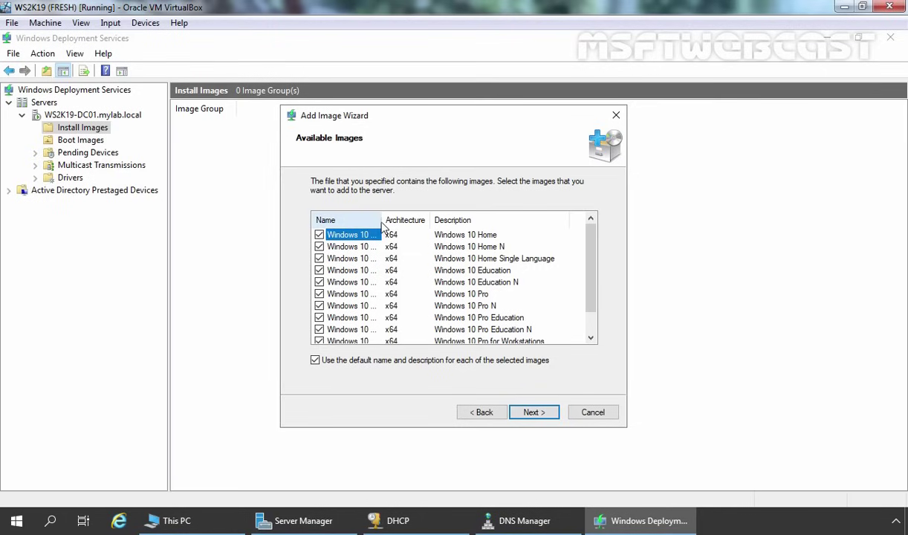
pyautogui.doubleClick(380, 221)
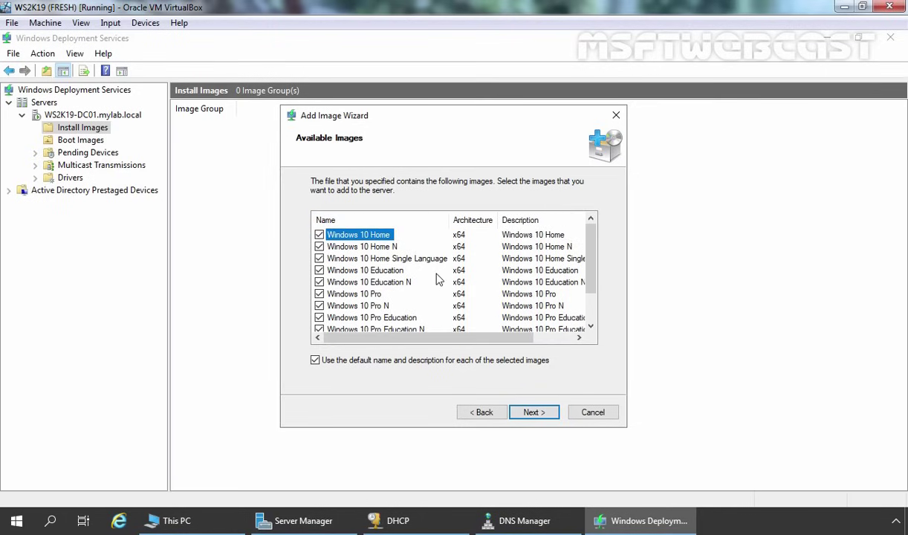
pyautogui.scroll(-1, 438, 278)
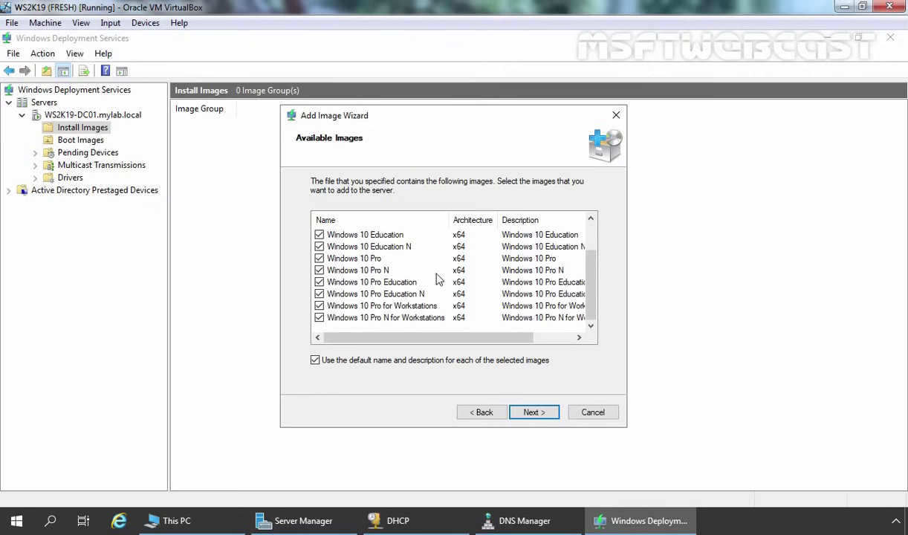
pyautogui.scroll(1, 439, 279)
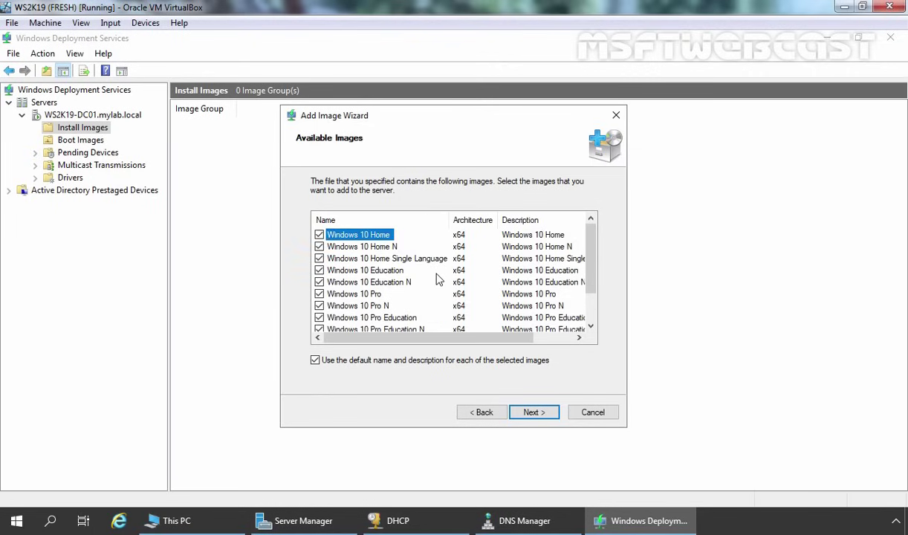
pyautogui.click(320, 235)
pyautogui.click(320, 247)
pyautogui.click(319, 259)
pyautogui.click(320, 271)
pyautogui.click(319, 283)
pyautogui.click(320, 306)
pyautogui.click(319, 318)
pyautogui.scroll(-1, 318, 316)
pyautogui.click(363, 259)
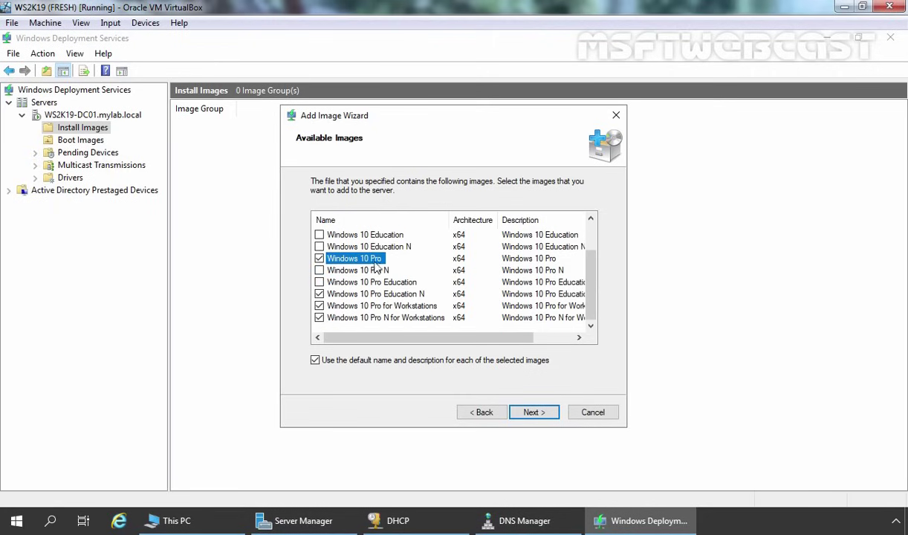
pyautogui.click(320, 295)
pyautogui.click(320, 306)
pyautogui.click(319, 318)
pyautogui.scroll(1, 426, 292)
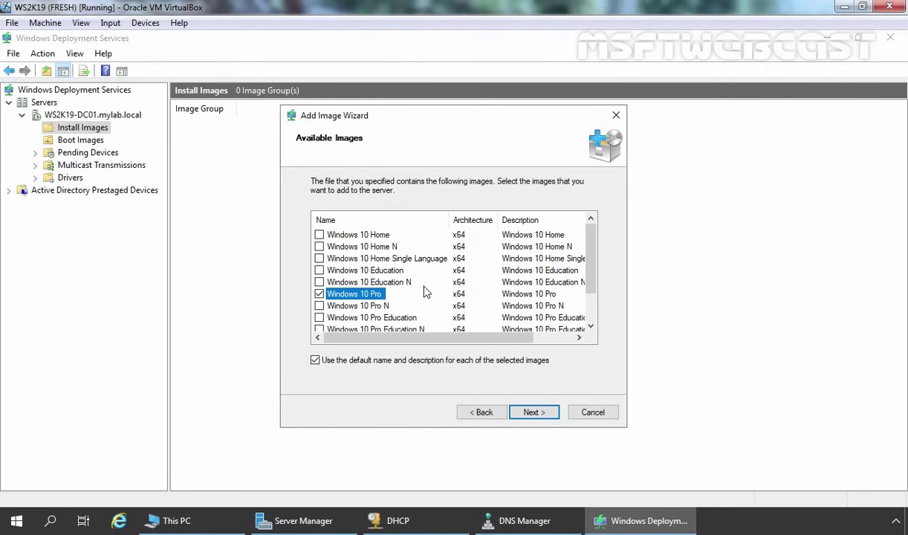
pyautogui.click(532, 415)
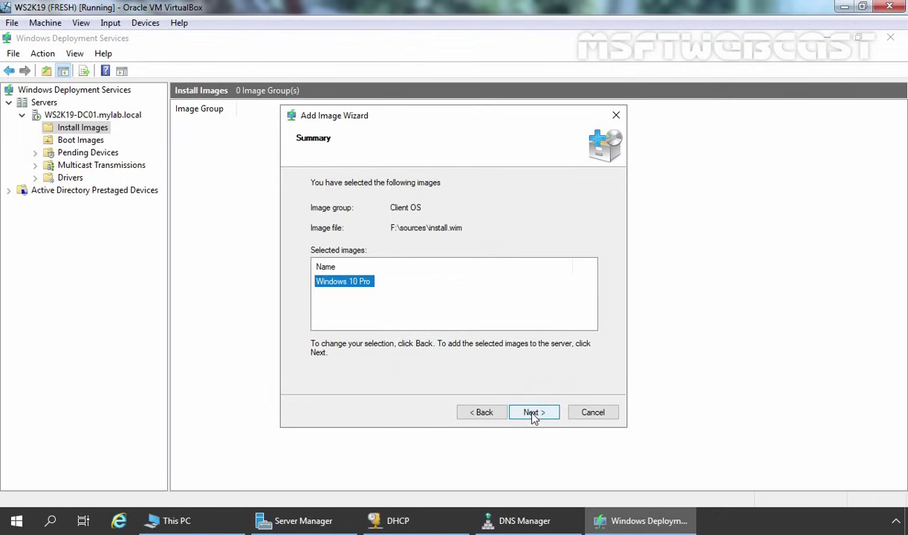
# Step: Import Windows 10 Pro (x64) into Client OS and widen the Image Name column
pyautogui.click(533, 416)
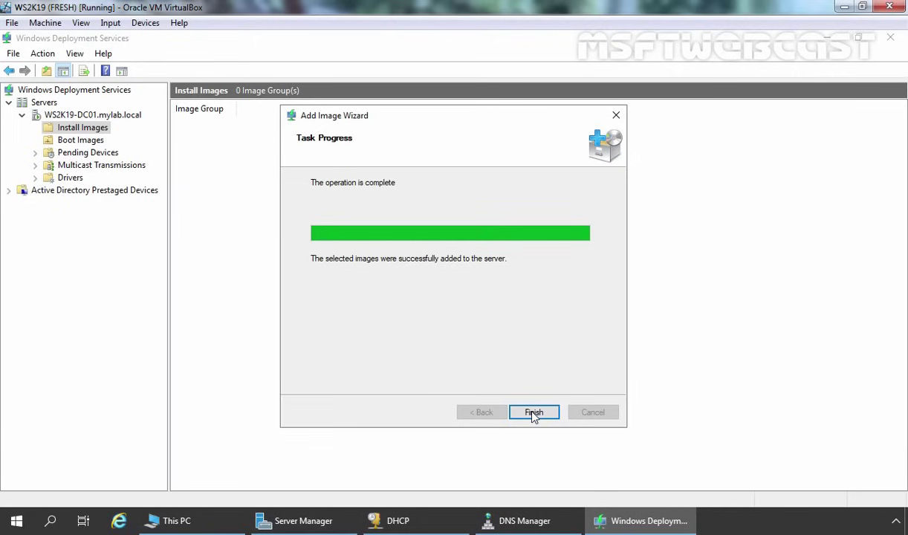
pyautogui.click(533, 414)
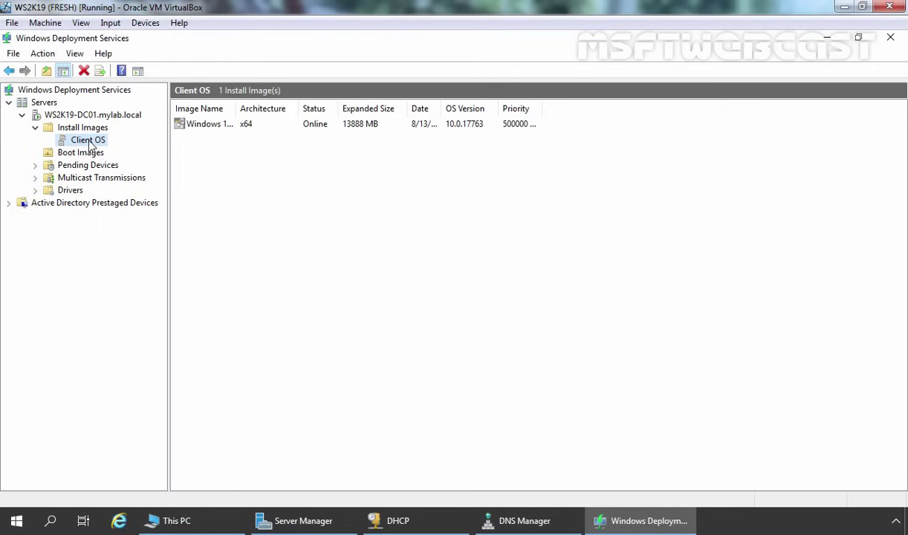
pyautogui.doubleClick(235, 109)
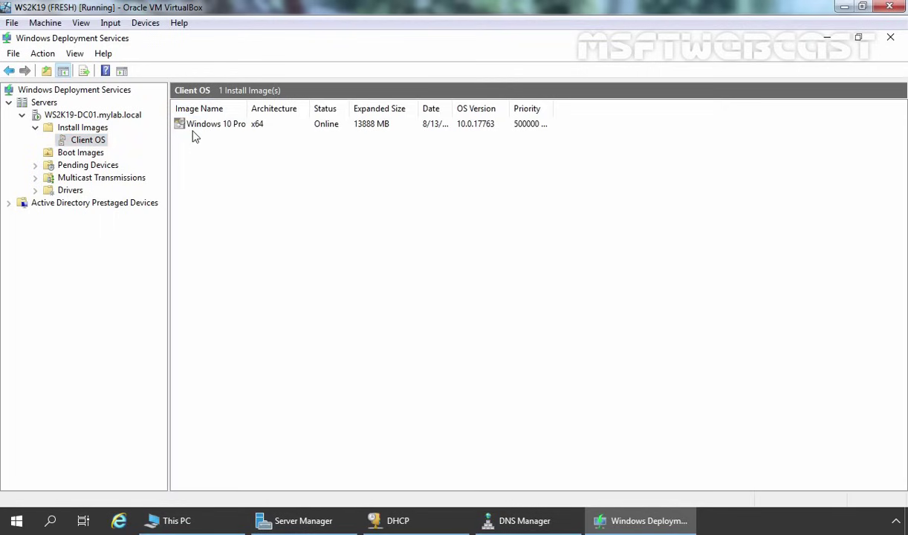